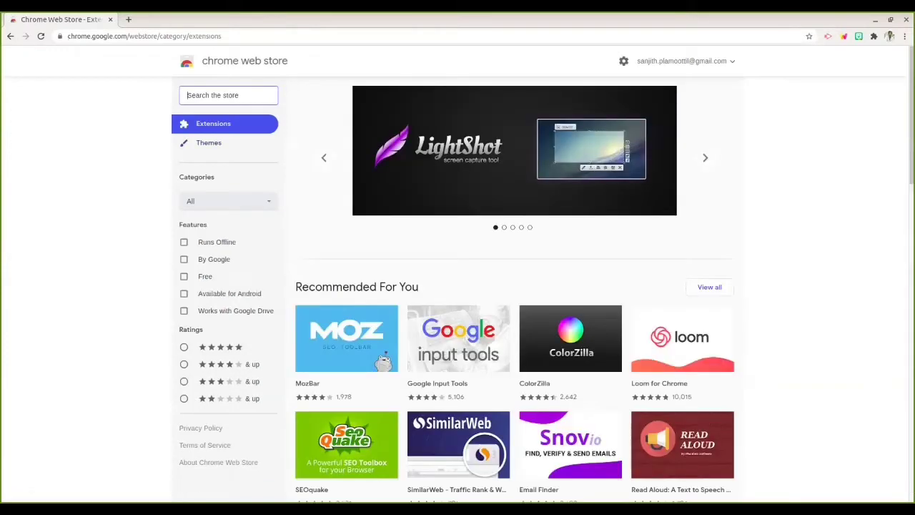
Step: Search the extension store for "insertlearning"
text(lnser)
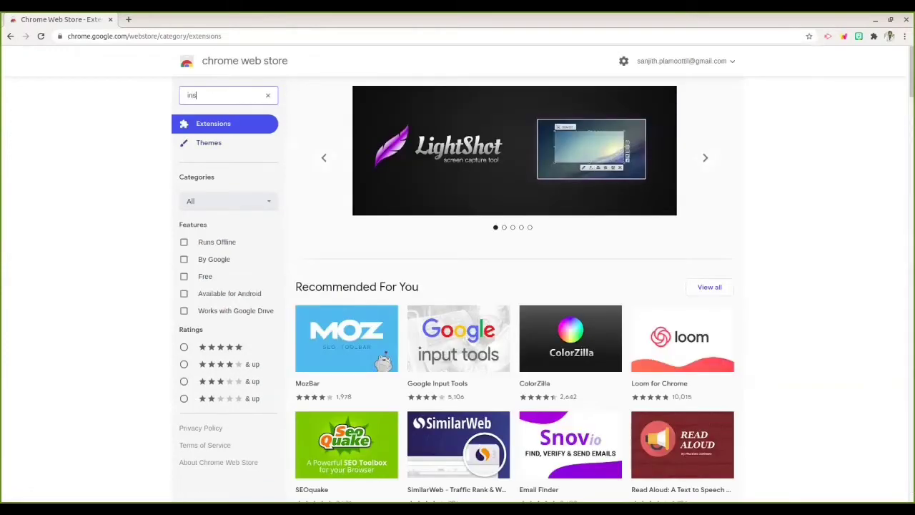
text(t)
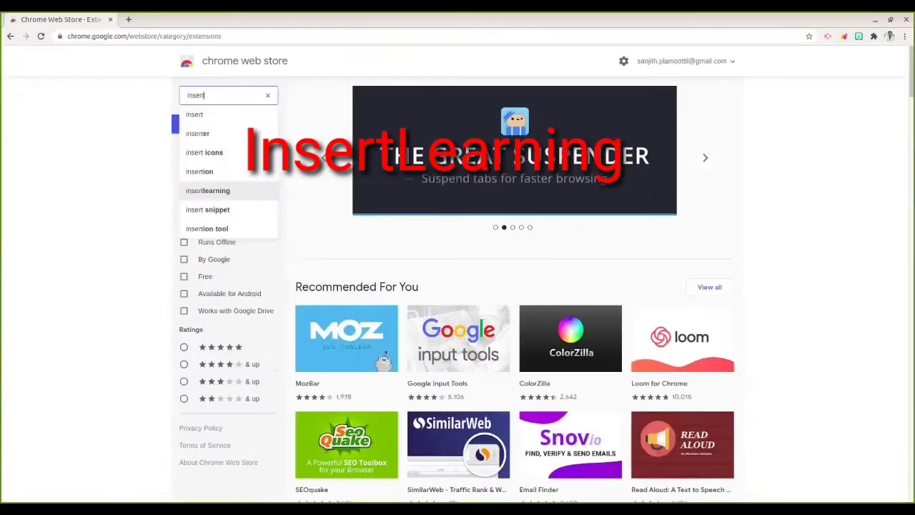
click(212, 190)
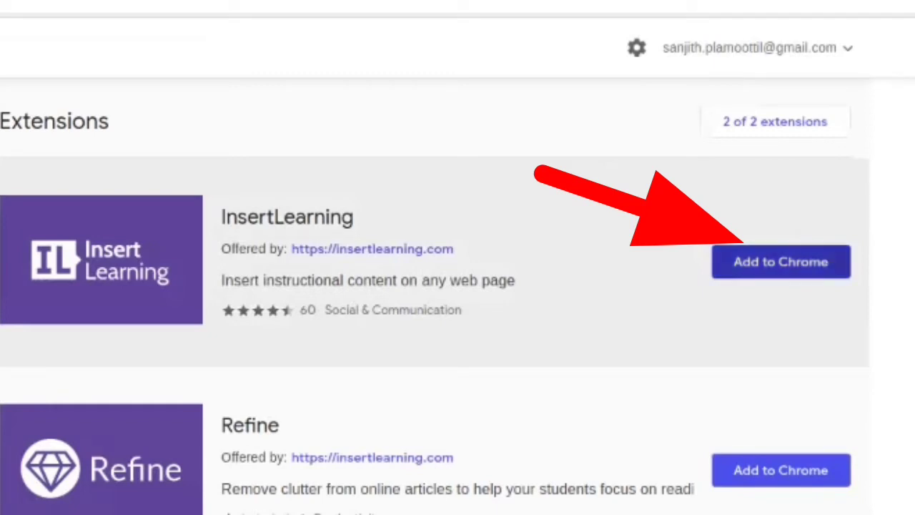
Step: Add the InsertLearning extension to Chrome and sign in to InsertLearning with the first listed Google account
click(780, 261)
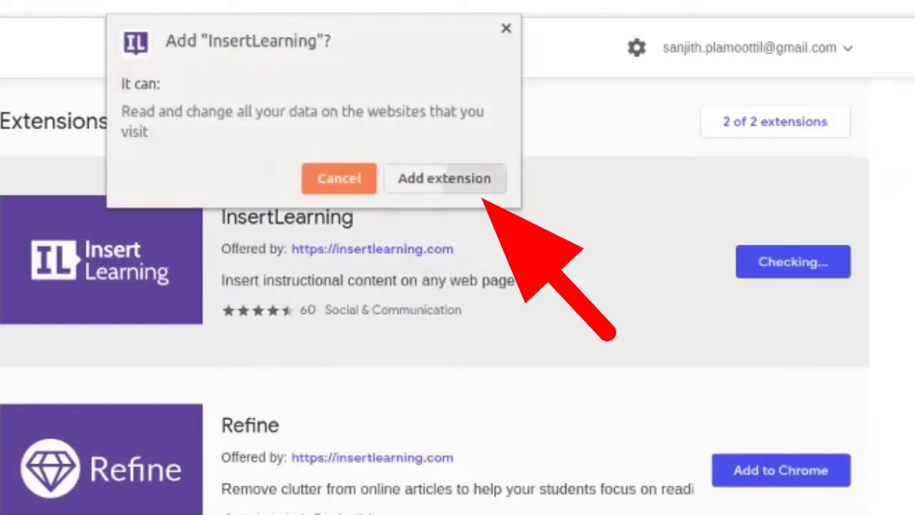
click(470, 180)
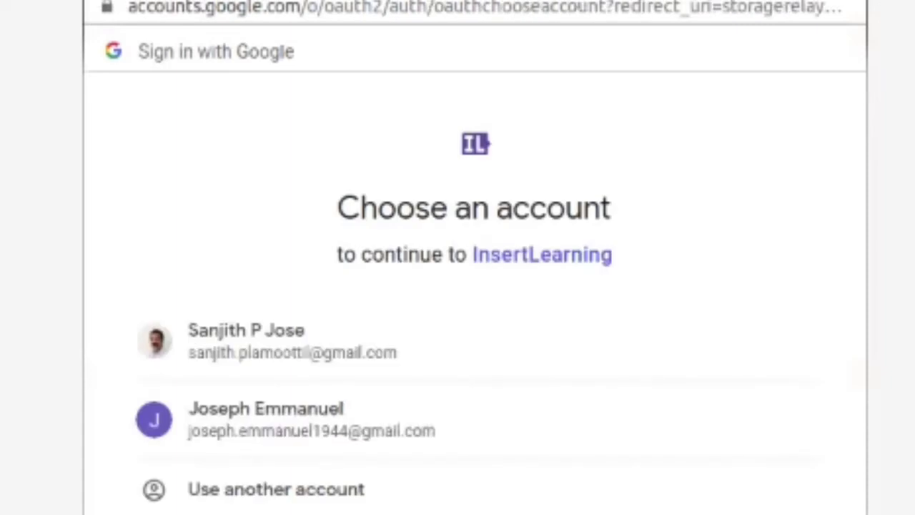
click(293, 341)
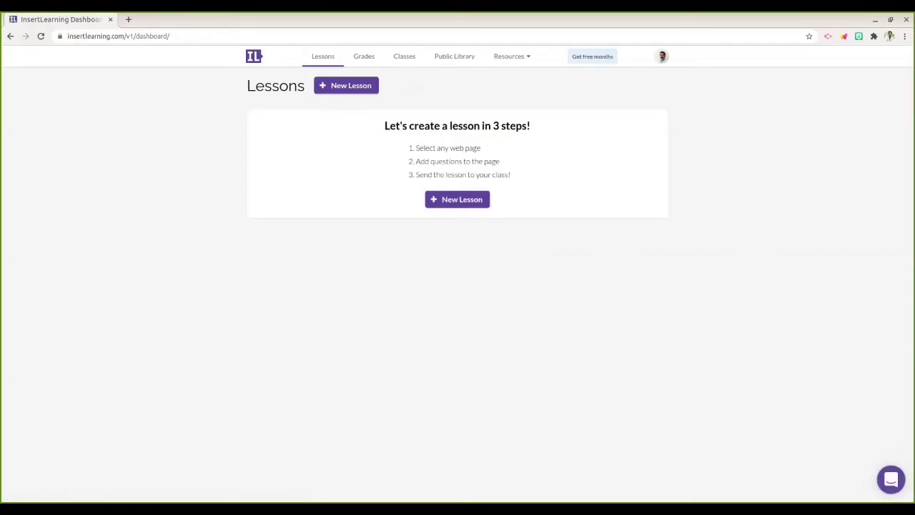
Step: Review the Classes page and the available ways to create a new lesson
click(405, 56)
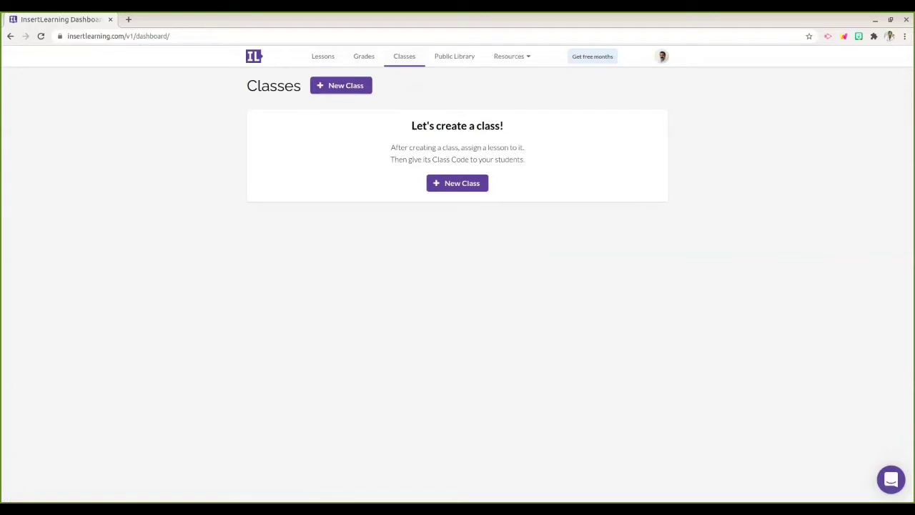
click(323, 56)
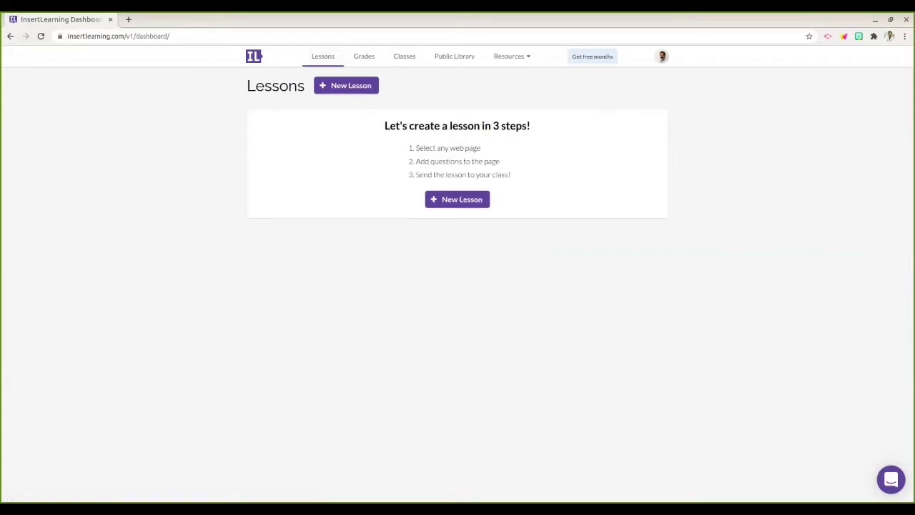
click(345, 85)
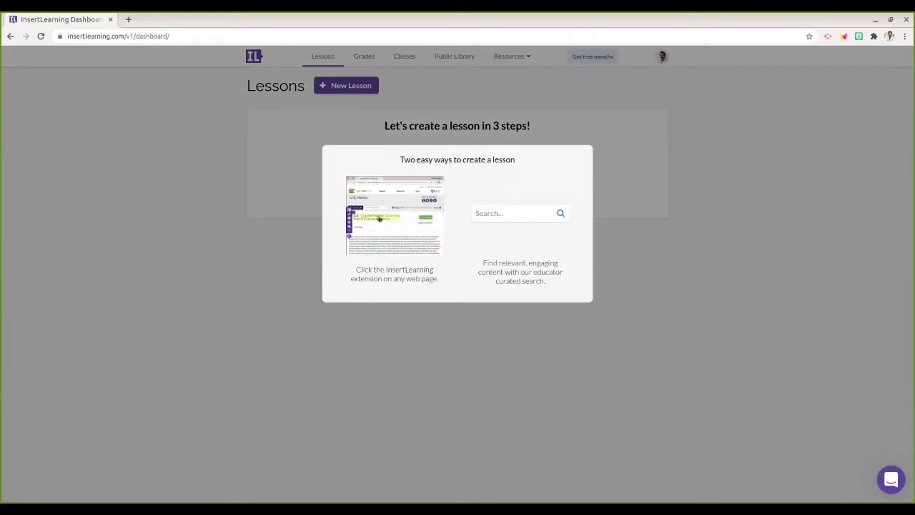
key(Escape)
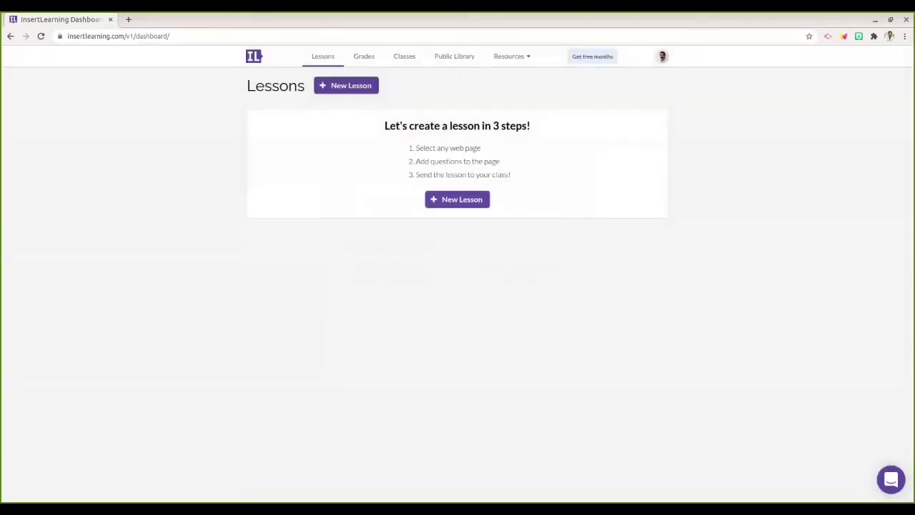
Step: Create a new class named "XII D"
click(405, 56)
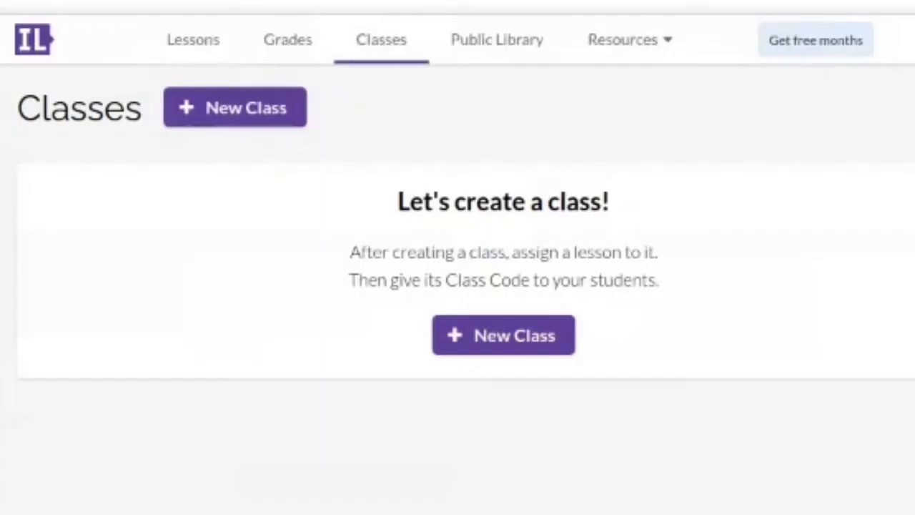
click(503, 335)
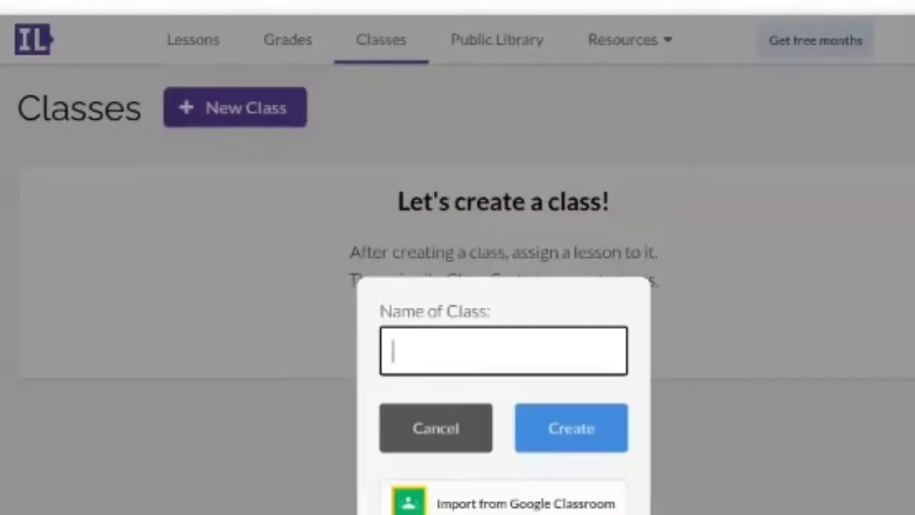
click(504, 350)
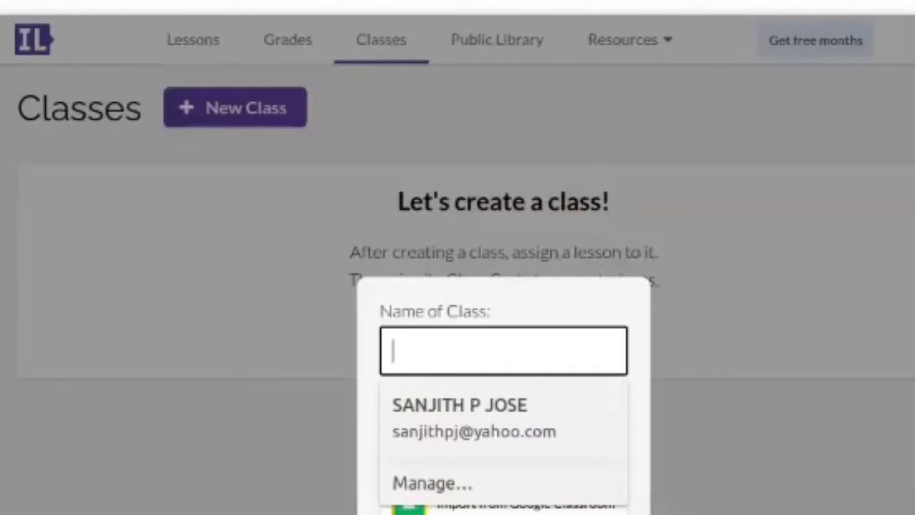
text(XII)
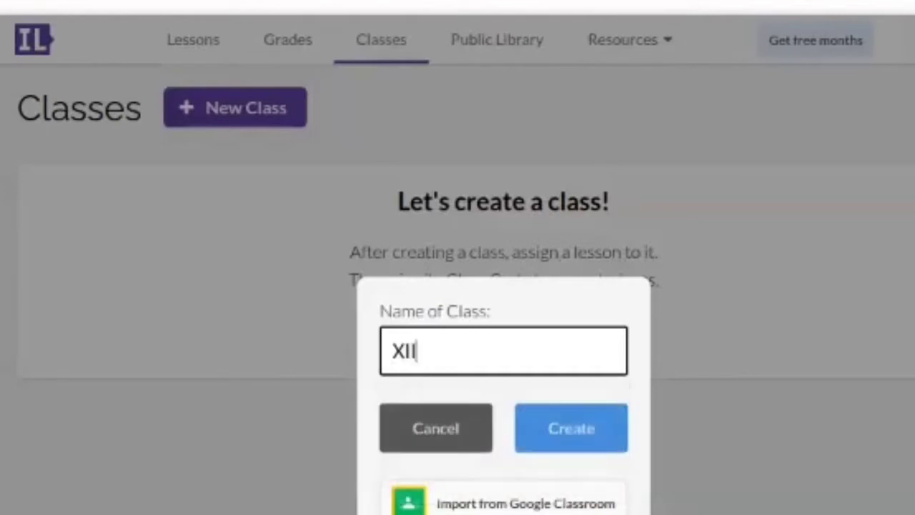
text( D)
key(Return)
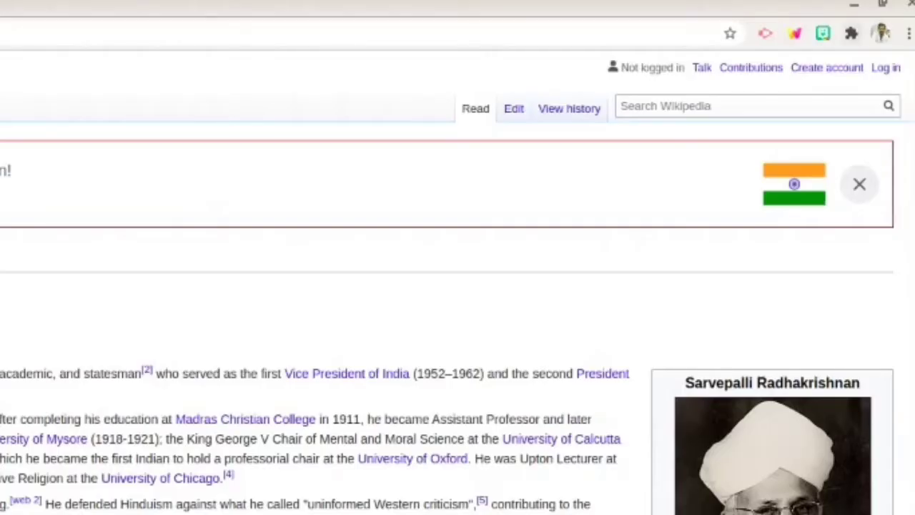
Step: Activate InsertLearning on the Sarvepalli Radhakrishnan Wikipedia article and highlight "Sarvepalli was awarded" and "the Bharat Ratna, the highest civilian award in India, in 1954"
click(852, 33)
click(693, 171)
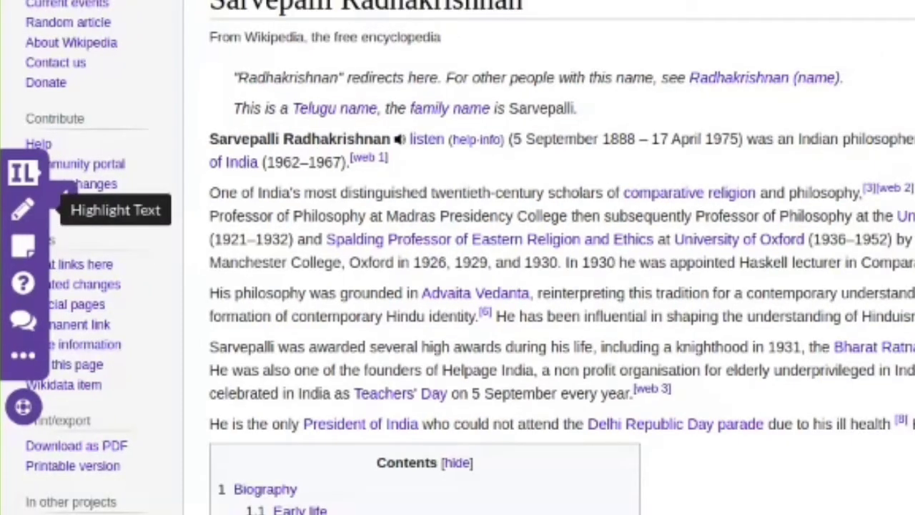
click(23, 209)
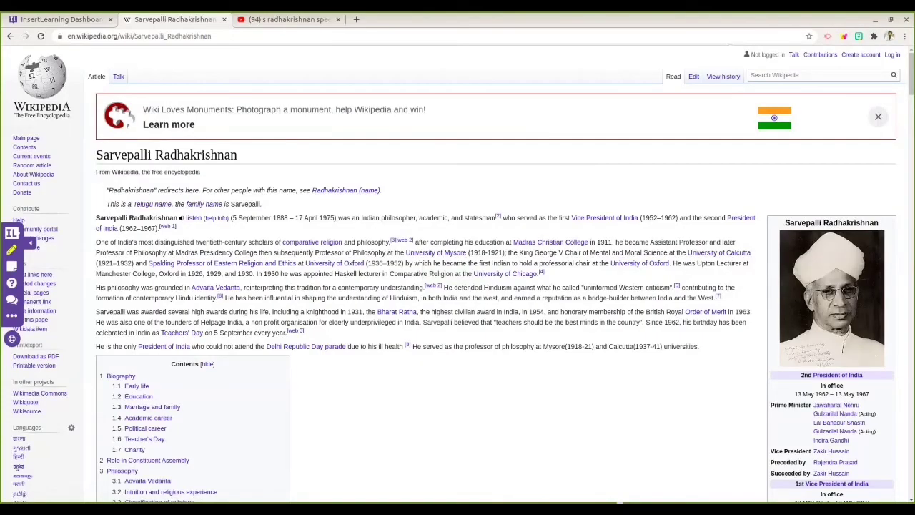
mouse_move(95, 312)
mouse_down()
mouse_move(171, 311)
mouse_move(163, 322)
mouse_up()
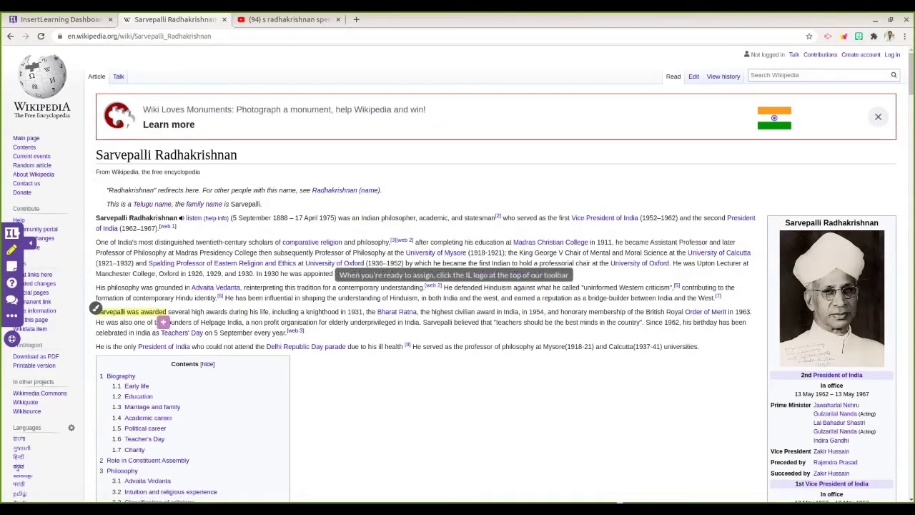
drag(366, 312, 545, 312)
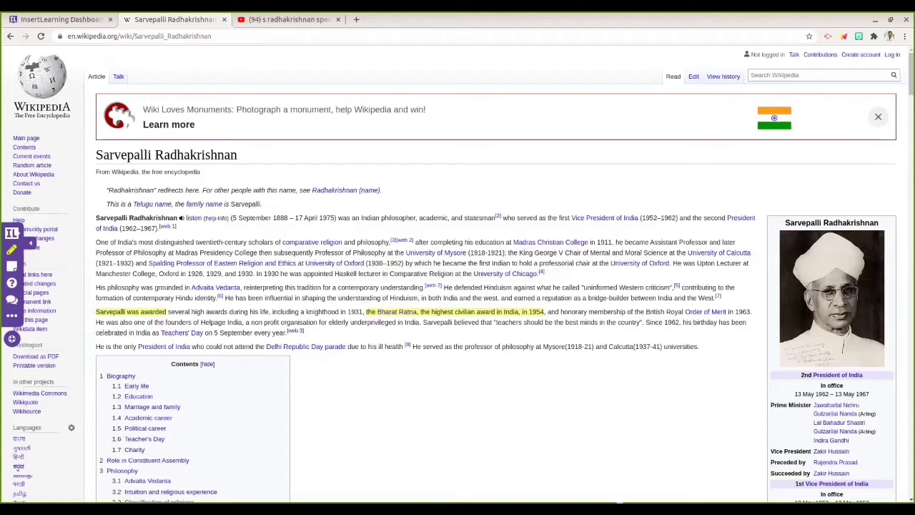
Step: Highlight the Teachers' Day sentence beginning "Since 1962, his birthday has been" and attach the comment "Important" to its highlight
drag(645, 322, 511, 336)
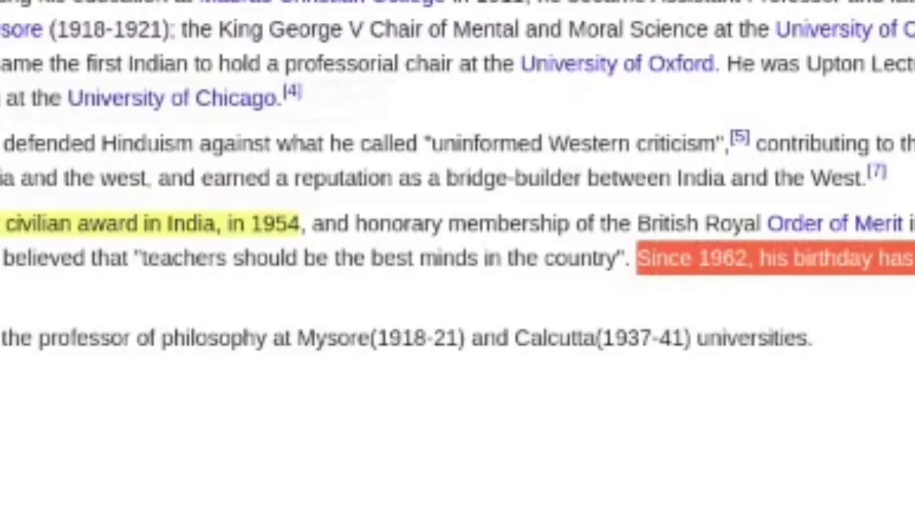
key(m)
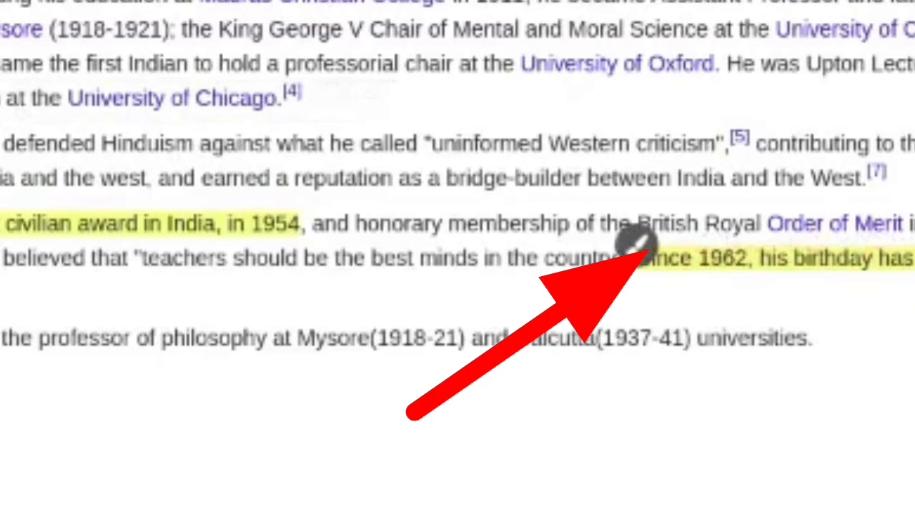
click(636, 244)
click(636, 245)
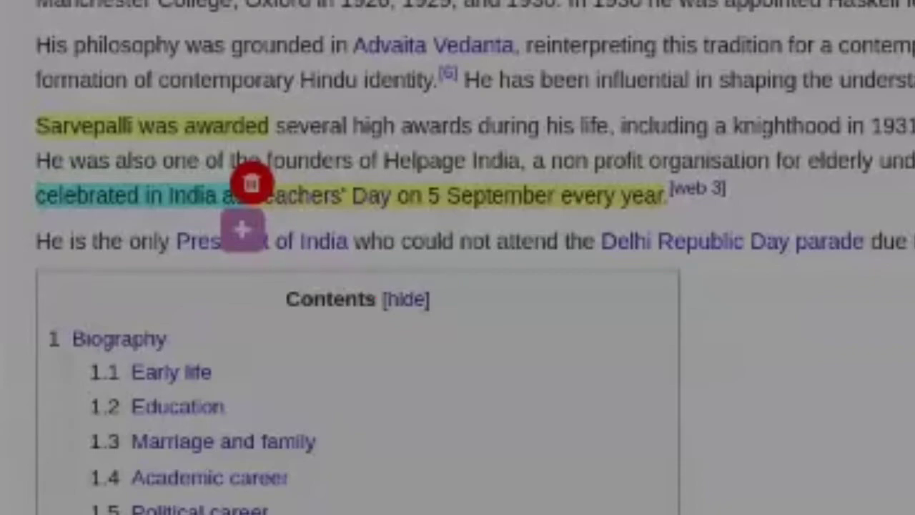
text(ort)
text(ant)
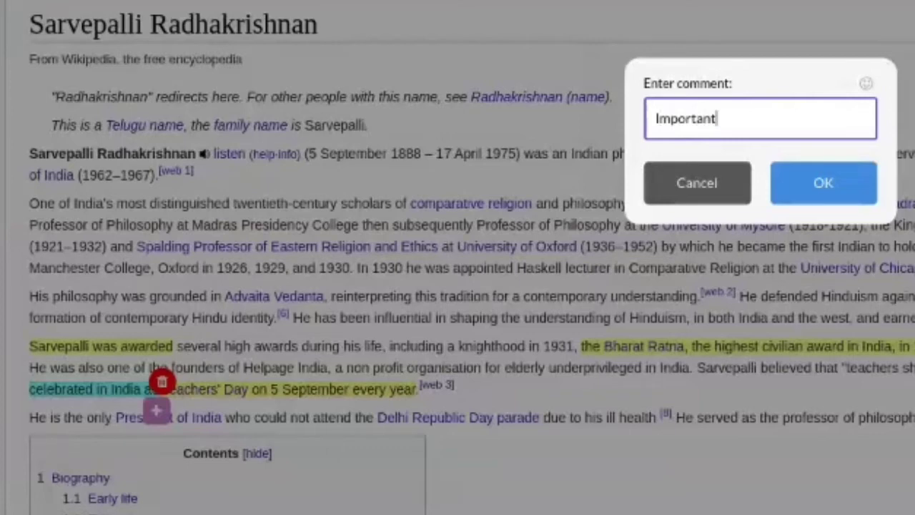
key(Return)
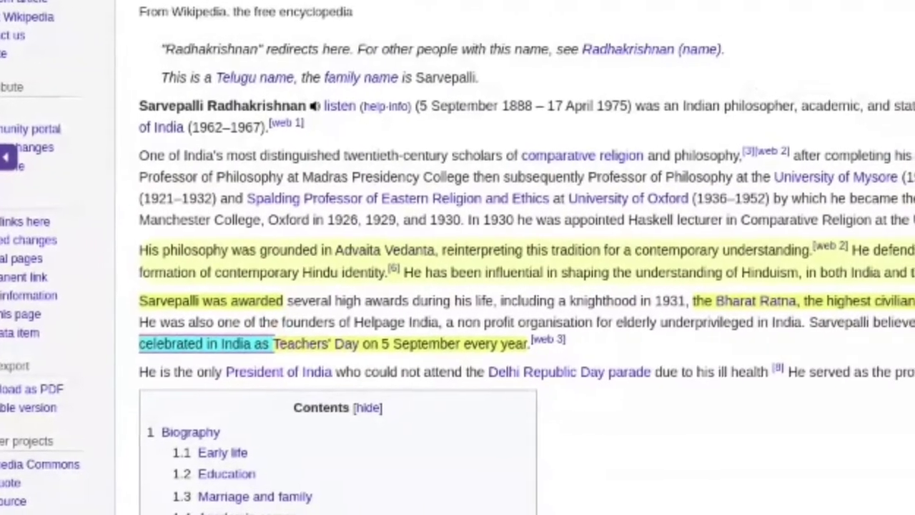
Step: Insert a note below the Teachers' Day paragraph reading "Students please watch this video", followed by a new line
click(543, 322)
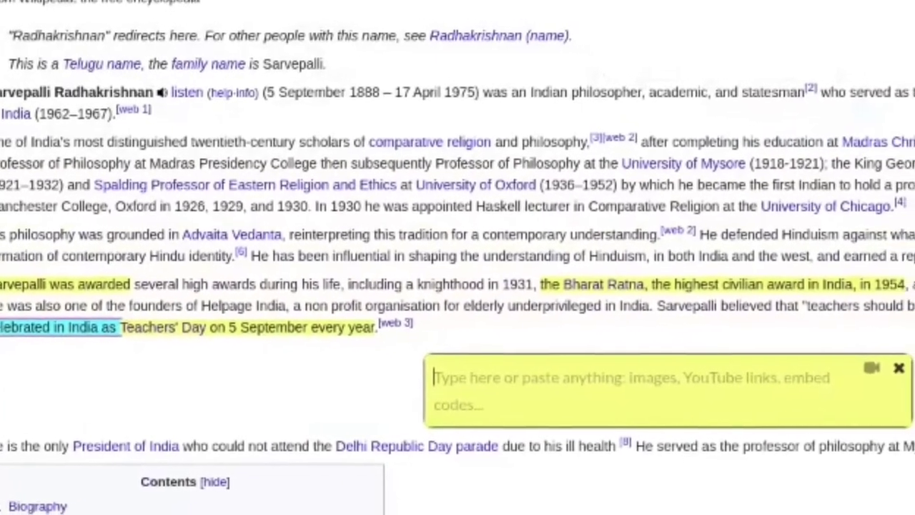
text(St)
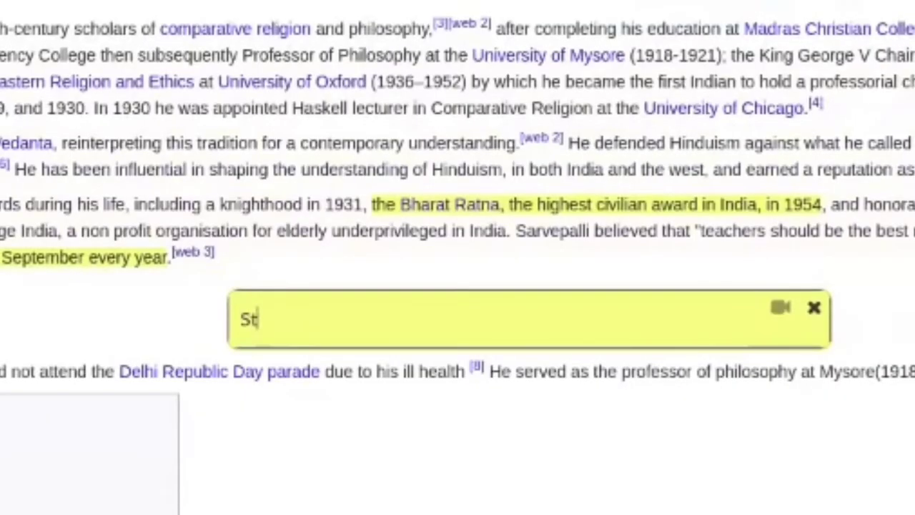
text(udents please)
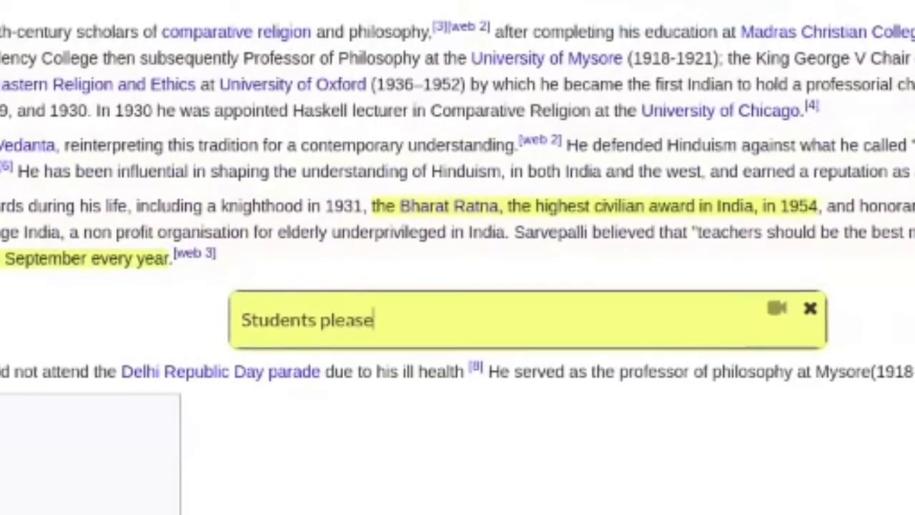
text( watch this vide)
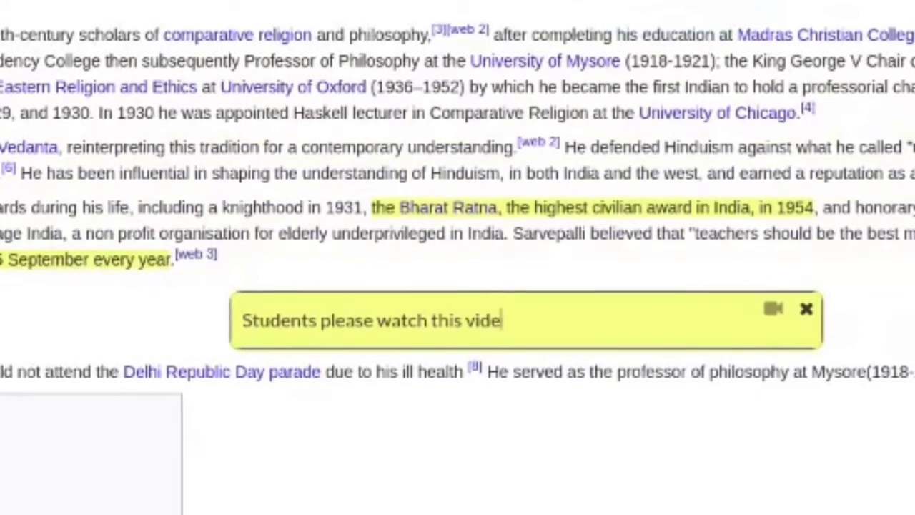
text(o)
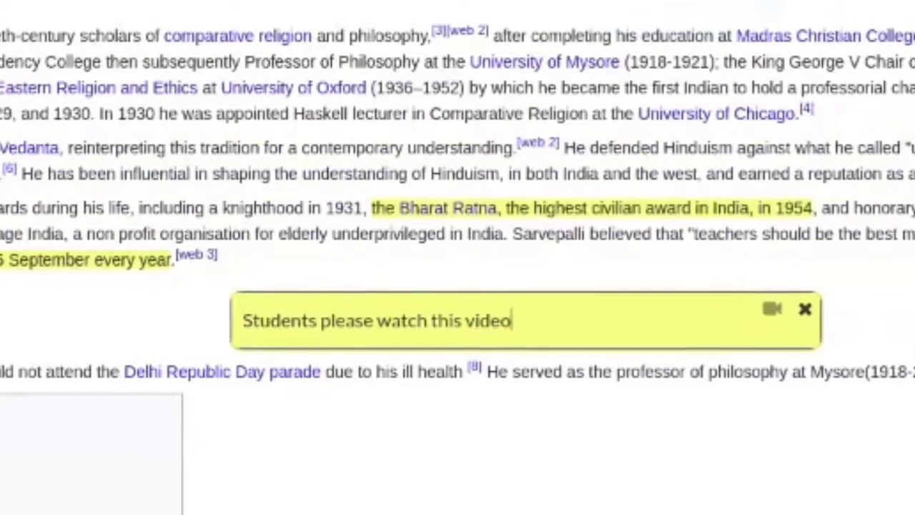
key(Return)
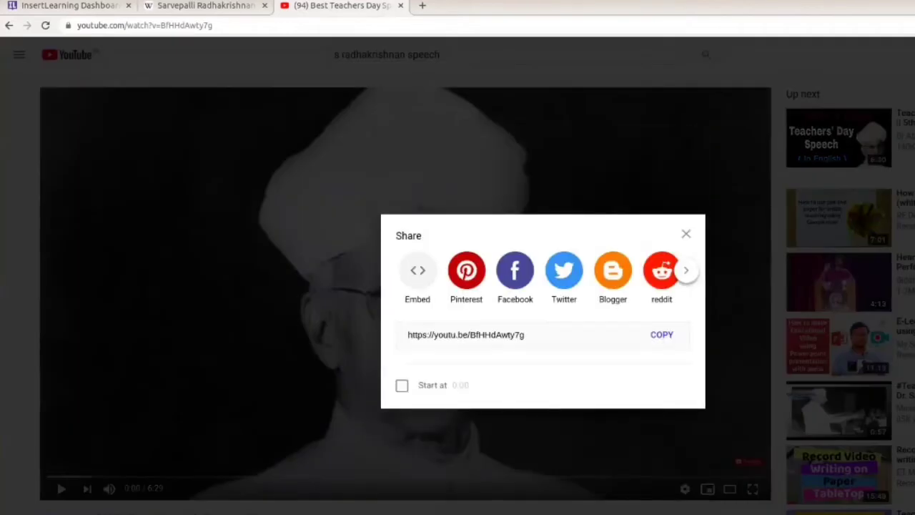
Step: Copy the share link of the Teachers Day speech video on YouTube and embed it in the note on the Wikipedia article
click(662, 334)
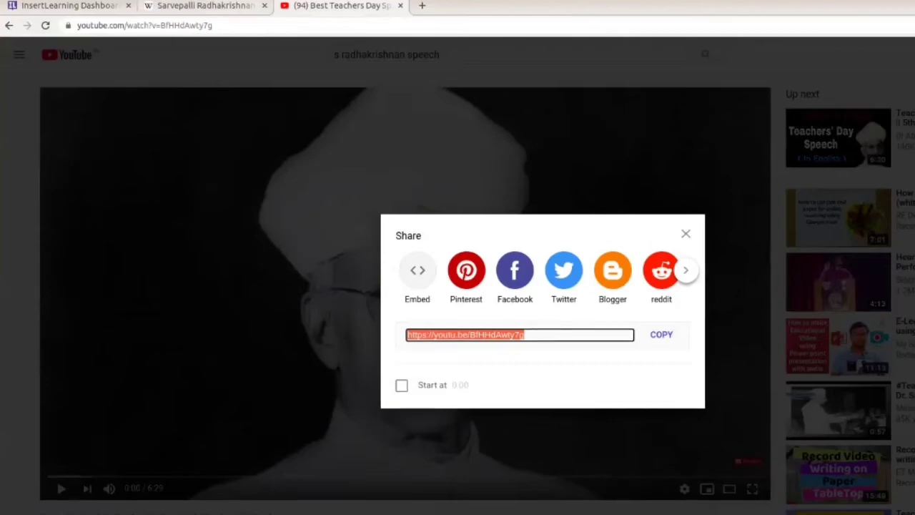
key(ctrl+shift+Tab)
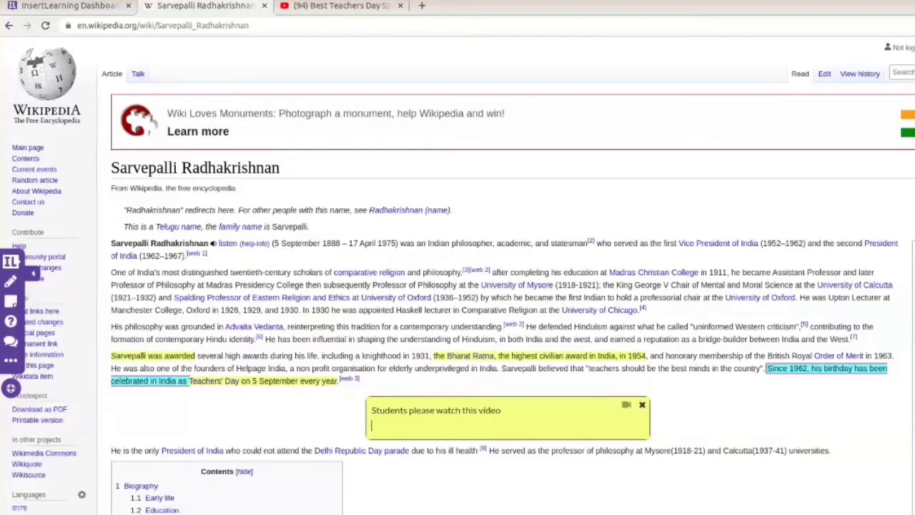
key(ctrl+v)
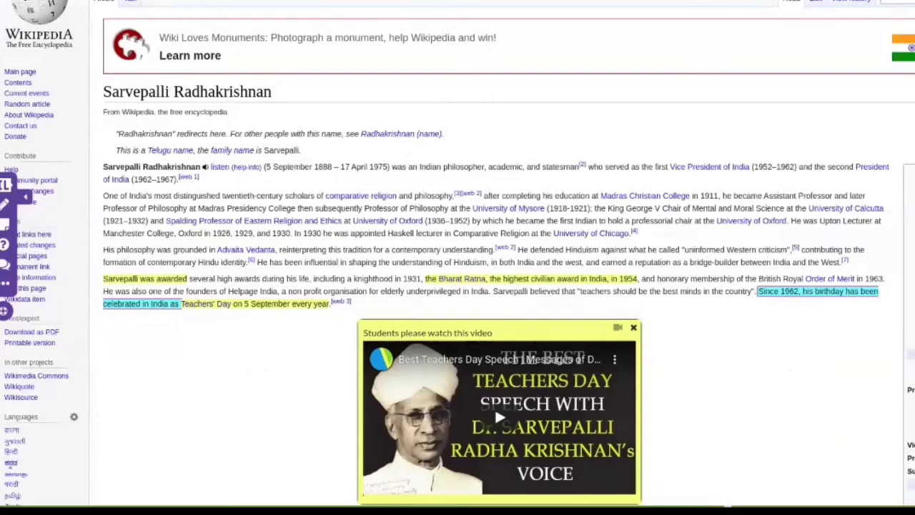
scroll(457, 286, down, 3)
scroll(458, 257, down, 1)
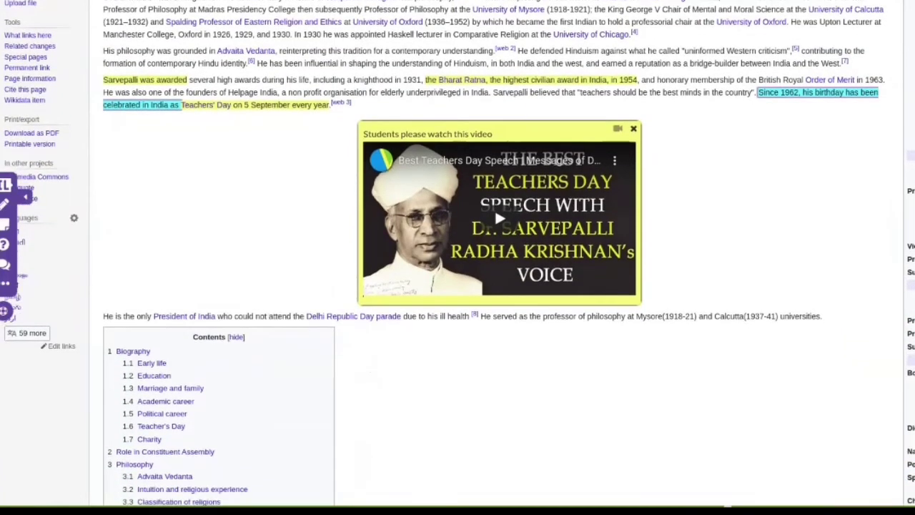
scroll(457, 257, down, 1)
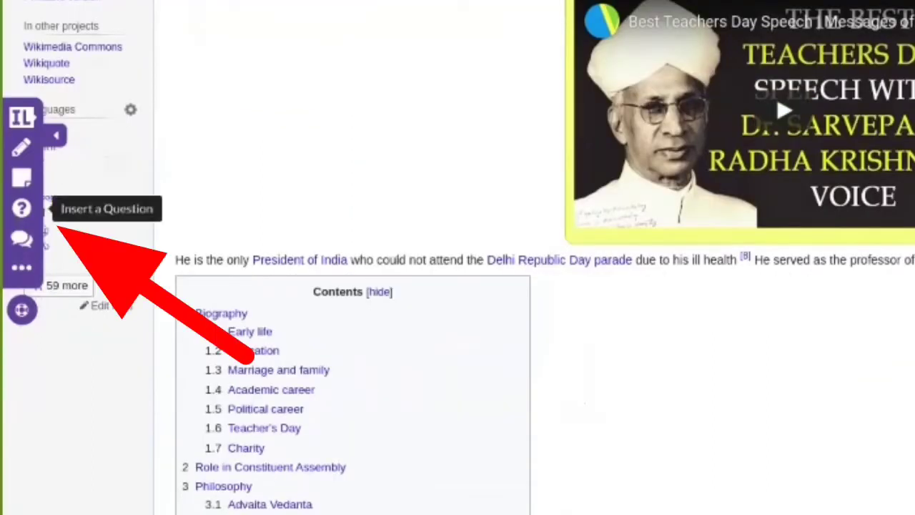
Step: Insert a question below the video note reading "------------------- is the highest civilian award in India" and create it
click(21, 208)
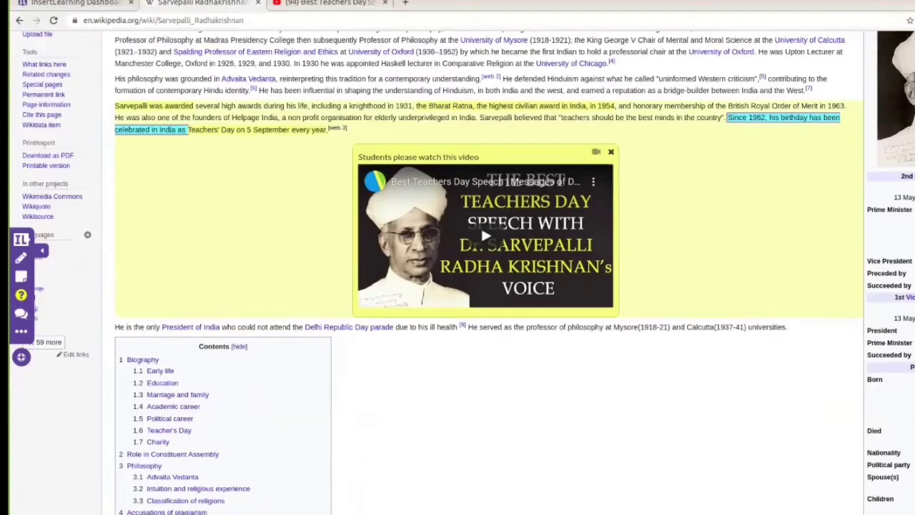
click(400, 179)
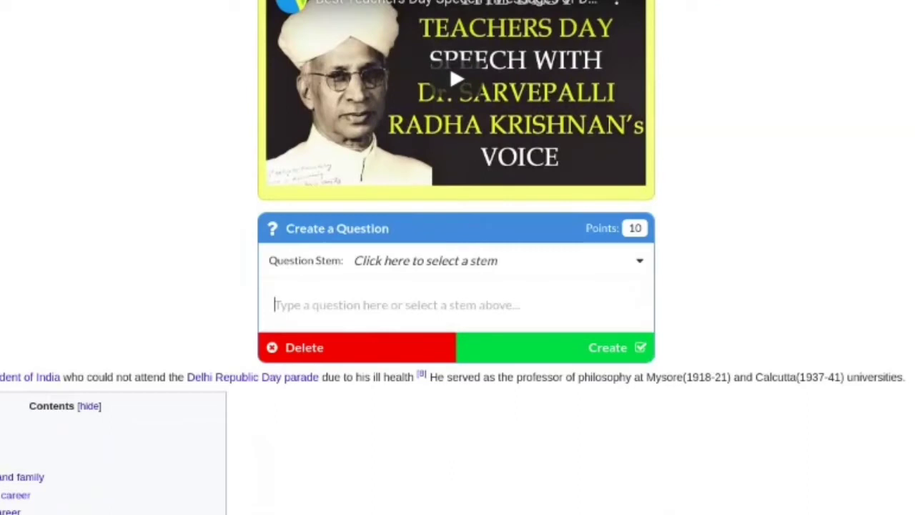
text(-------------------- is the highest)
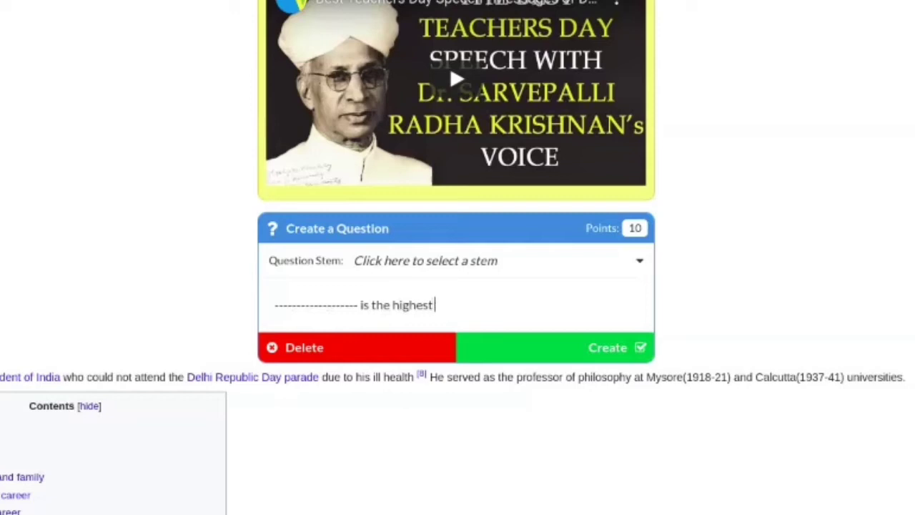
text( civilian aw)
key(BackSpace)
text(aw)
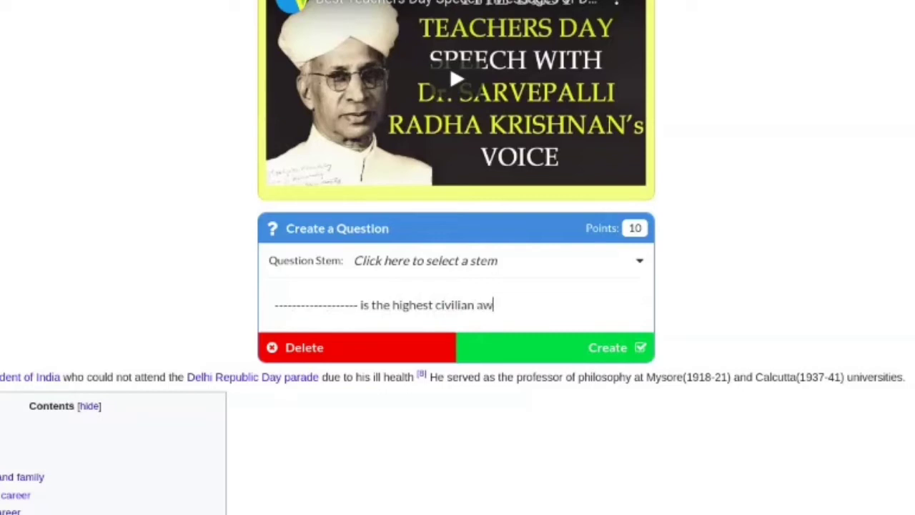
text(ard in India)
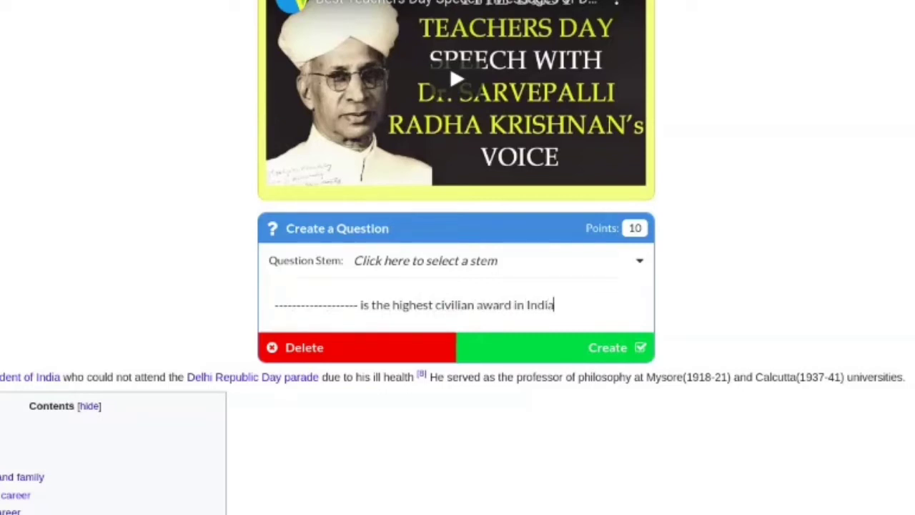
key(Return)
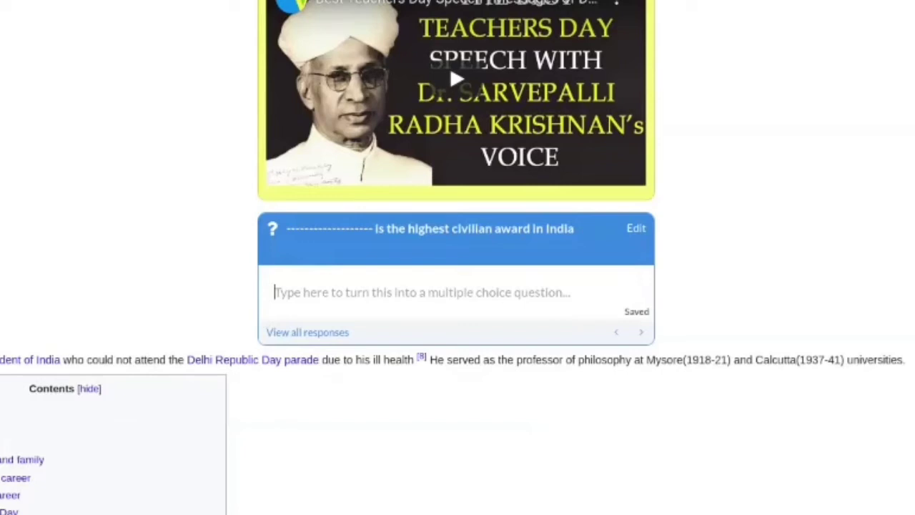
Step: Make the question multiple choice with the options "Padma Shri", "Padma Bhooshan", "Bharat Ratna" and "None of these"
text(Padma Shri)
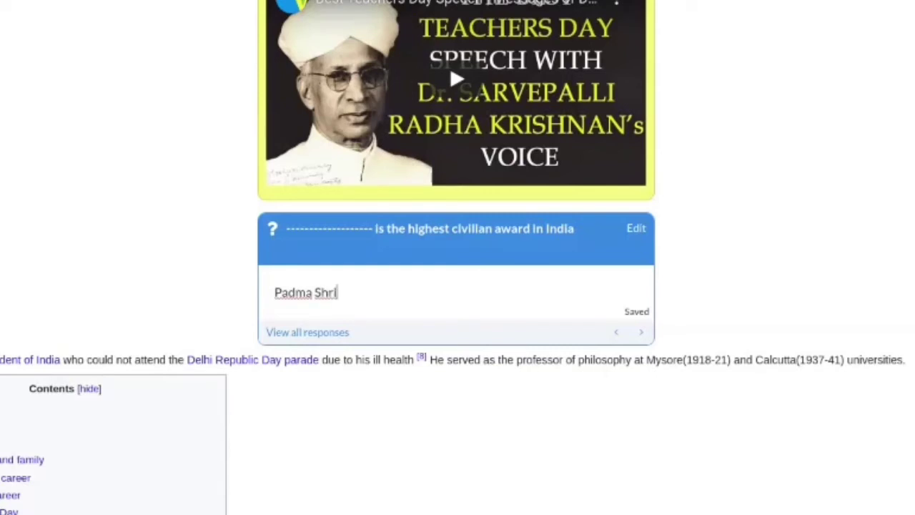
key(Return)
text(Padm)
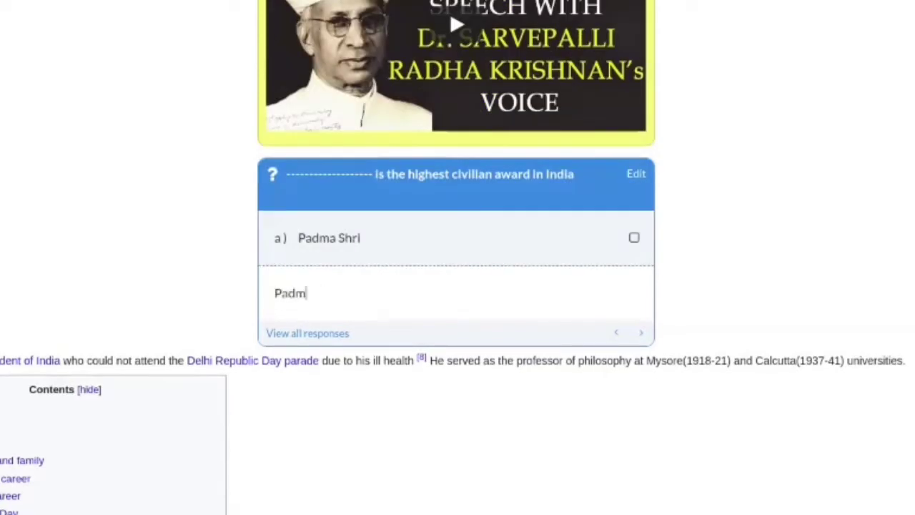
text(a Bhooshan)
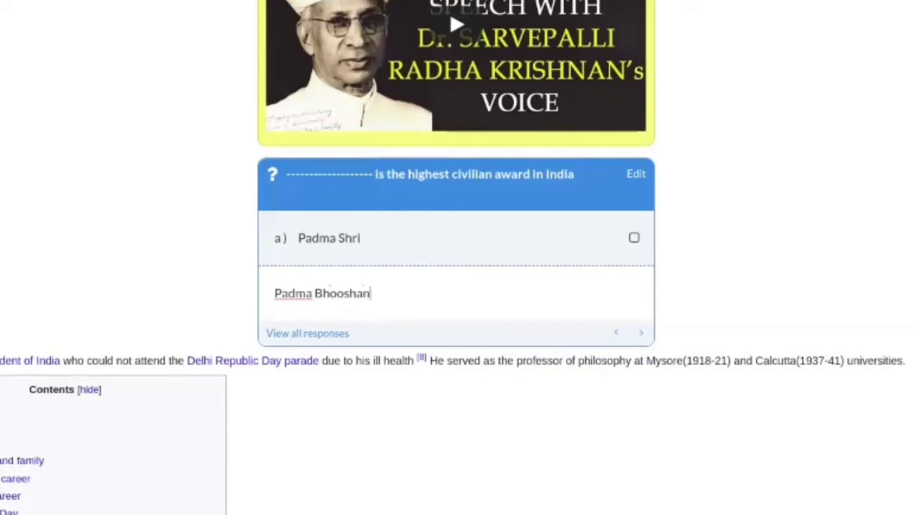
key(Return)
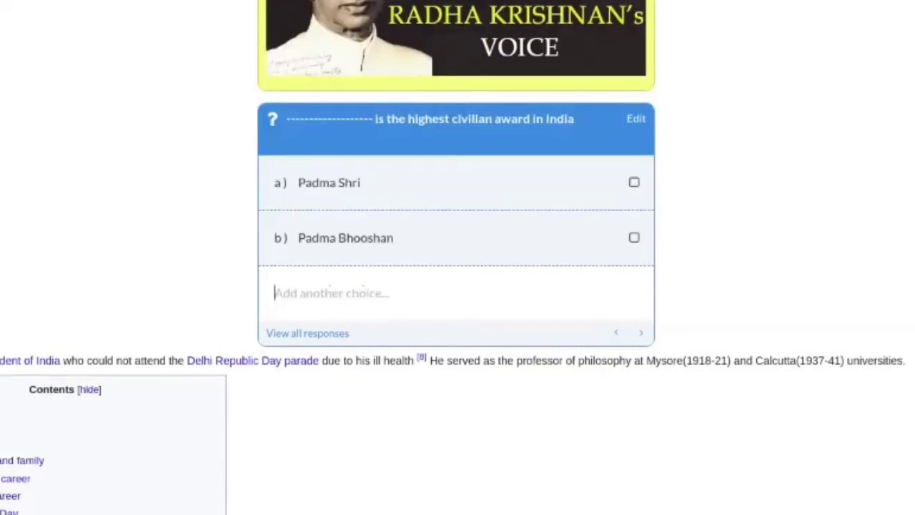
text(Bharat)
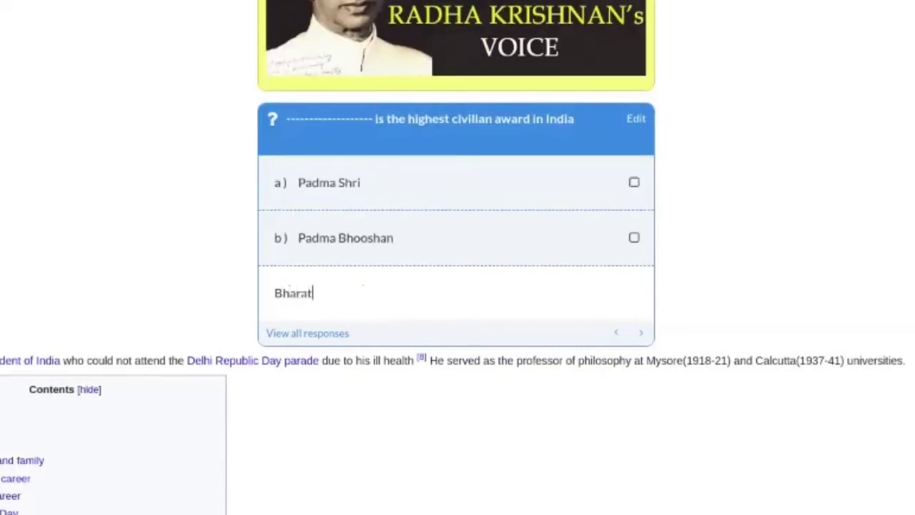
text( Ratna)
key(Return)
text(None)
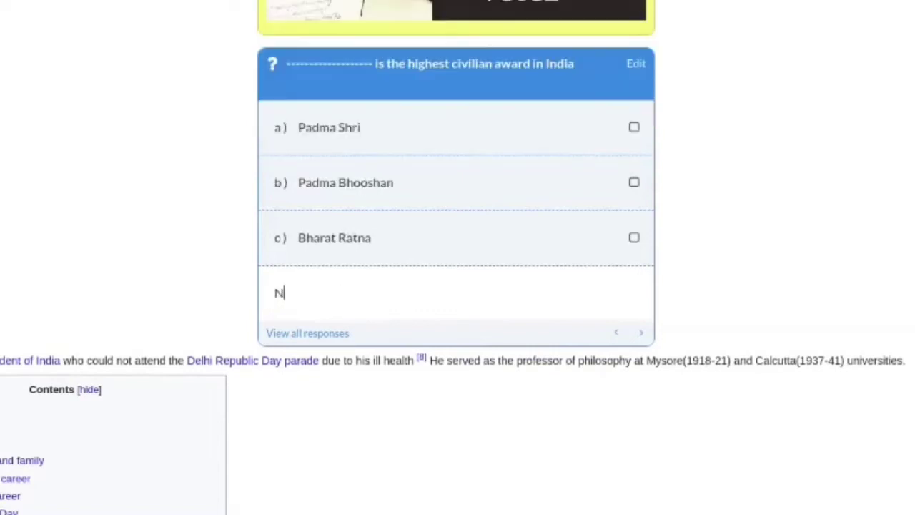
text( of thes)
text(e)
key(Return)
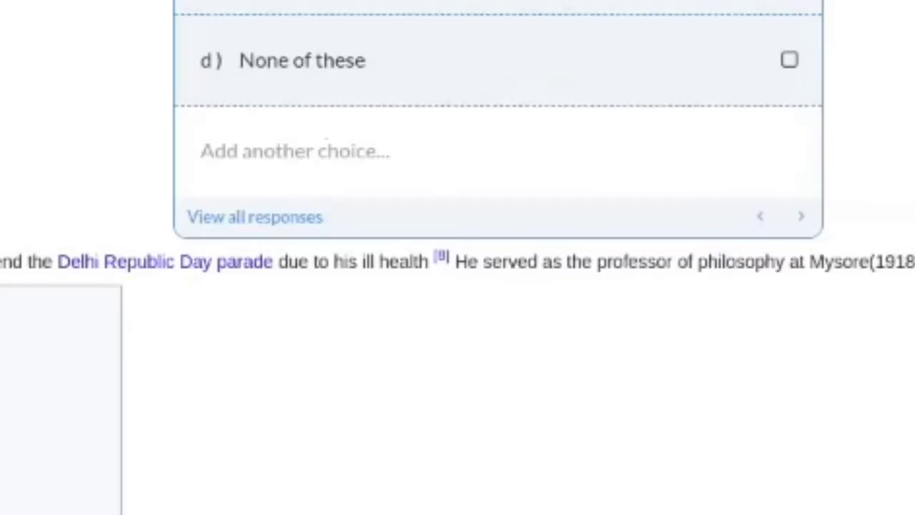
Step: Insert a discussion below the multiple choice question with a topic beginning "Contributions of S Radhakris"
click(327, 141)
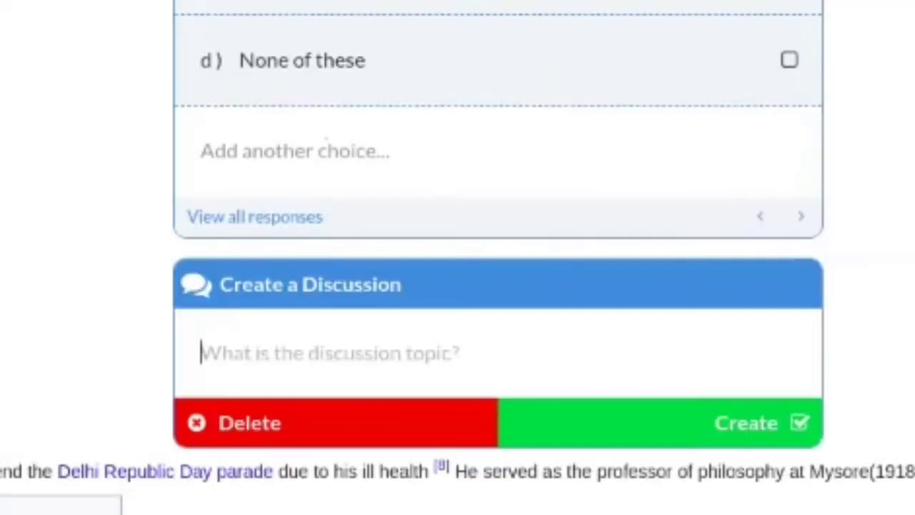
text(Co)
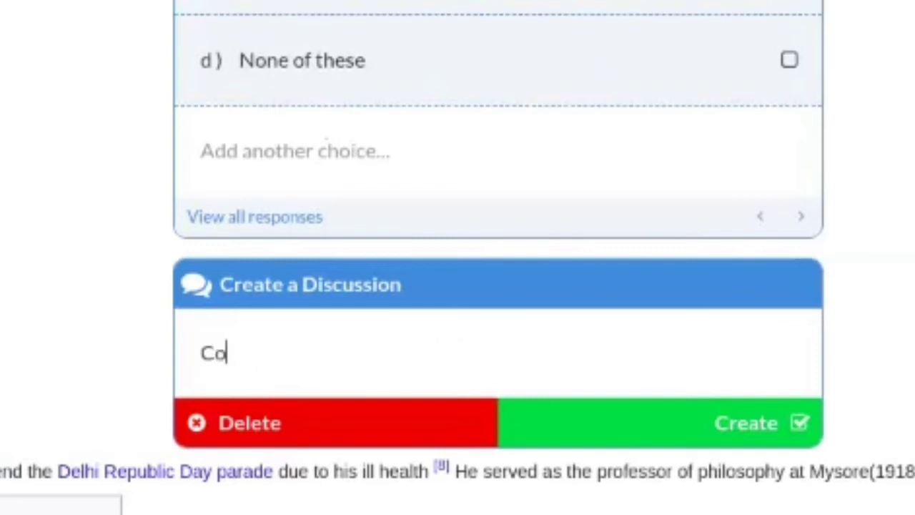
text(ntrib)
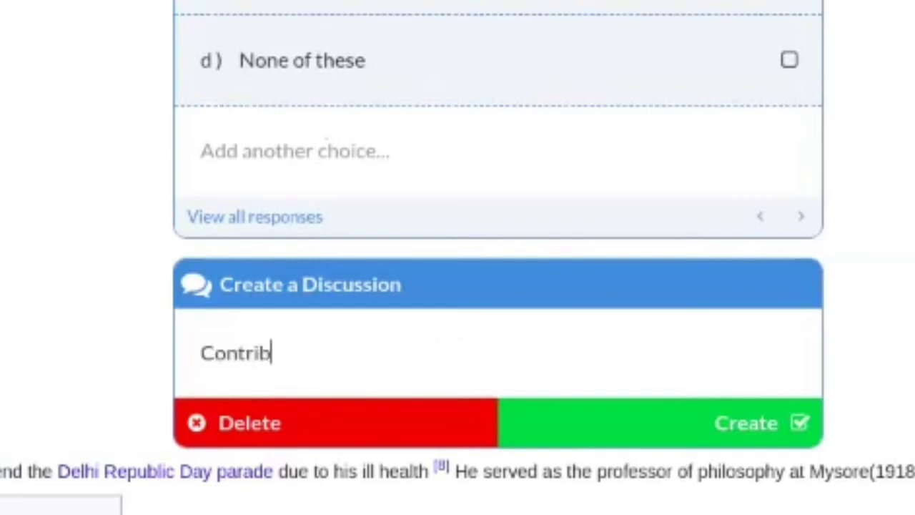
text(utions )
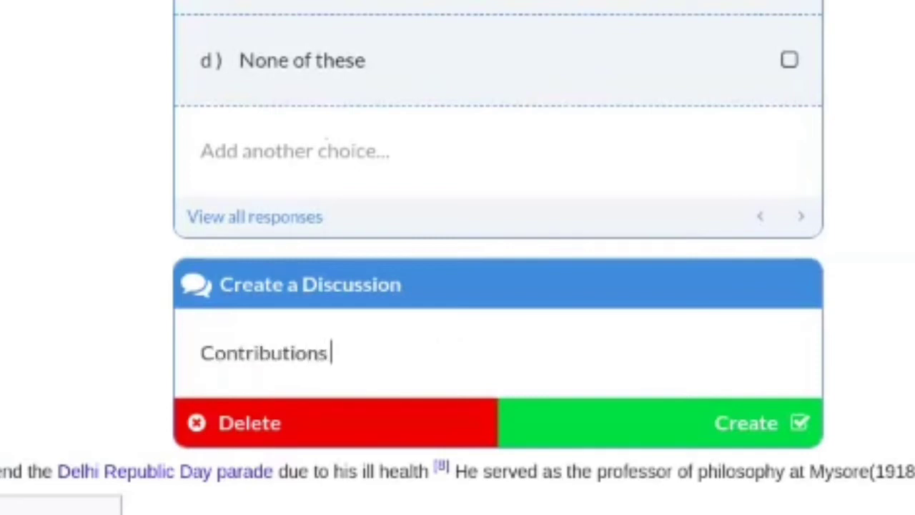
text(of S)
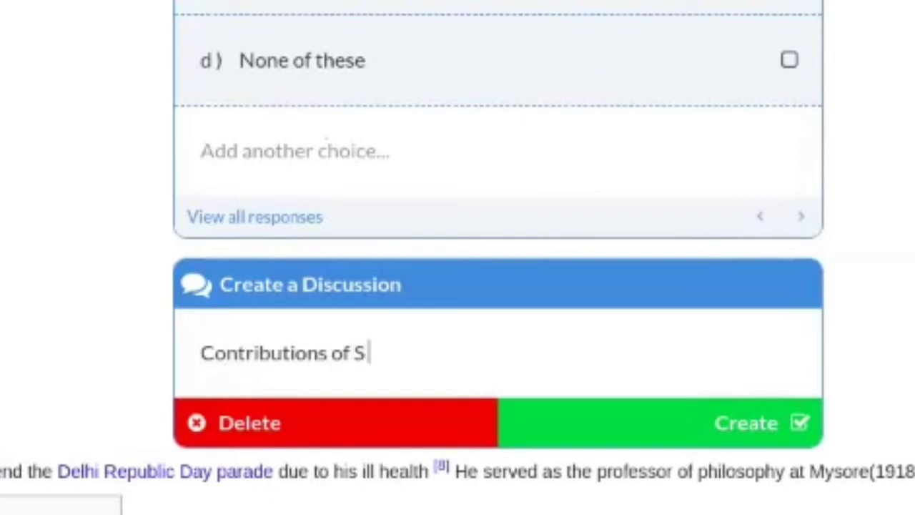
text( Radhak)
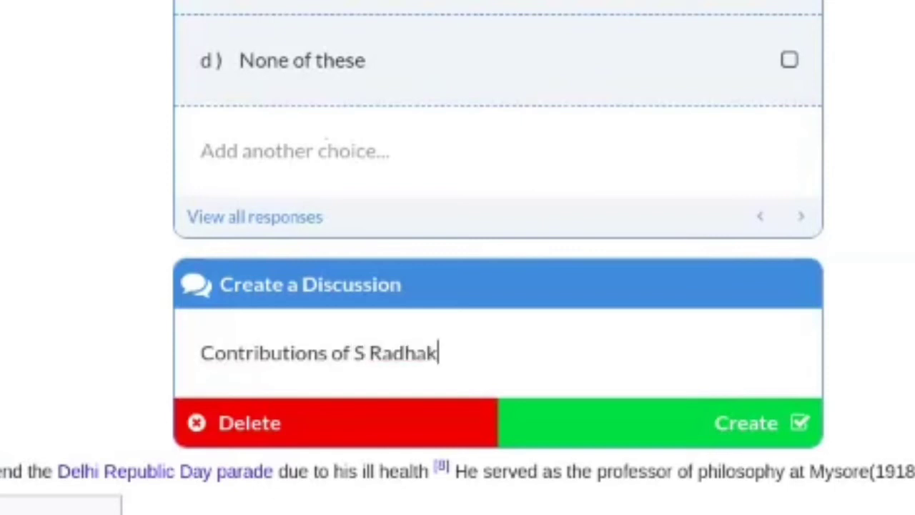
text(ris)
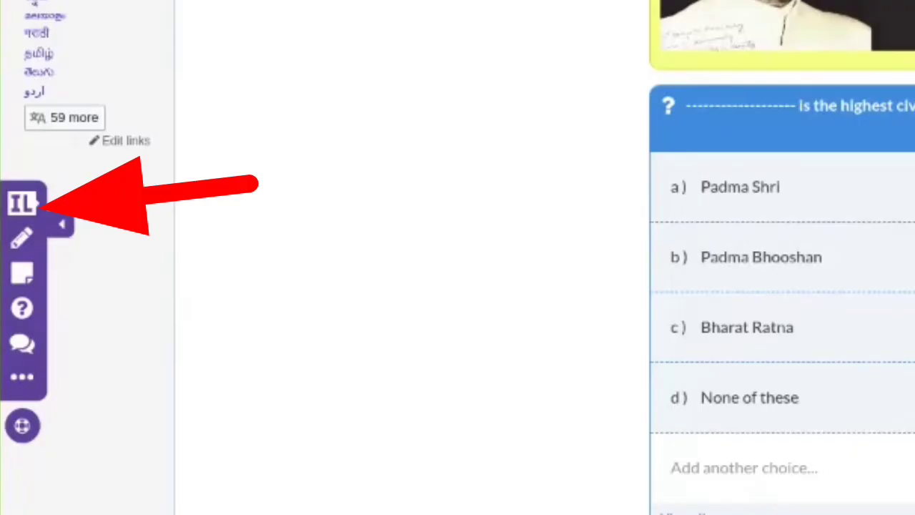
Step: Assign the annotated Wikipedia lesson to the class XII D
scroll(458, 258, up, 4)
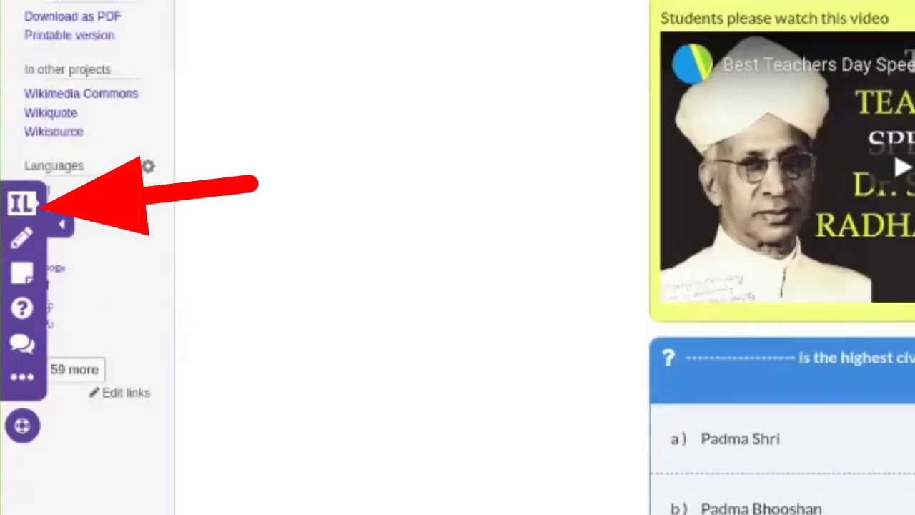
scroll(457, 257, down, 3)
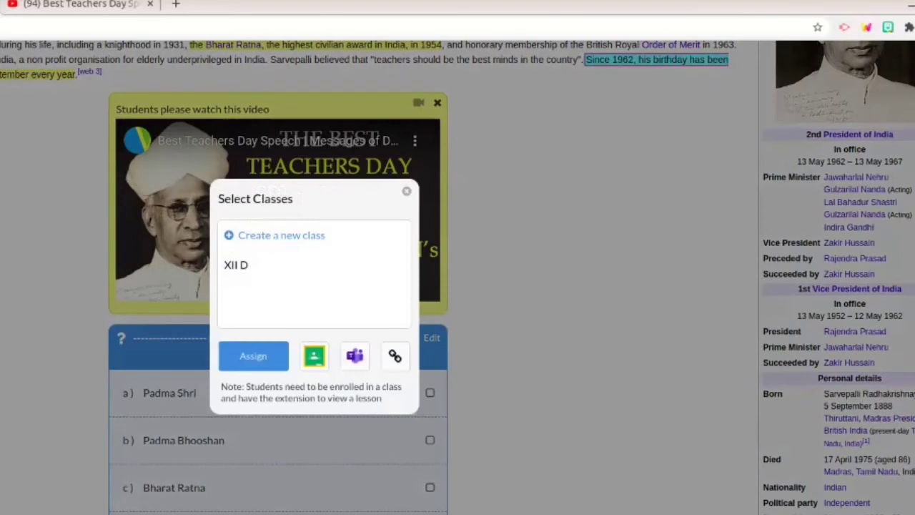
click(314, 266)
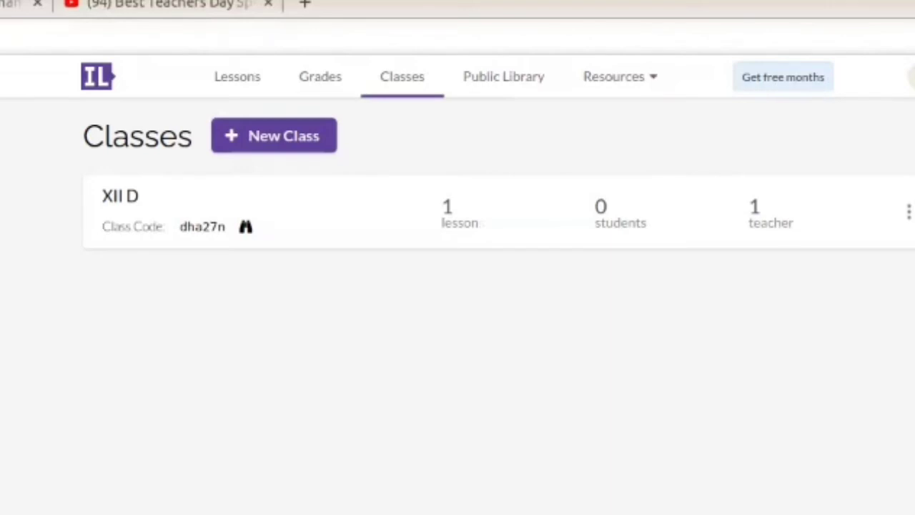
Step: Open the dashboard's lesson list and share the Sarvepalli Radhakrishnan lesson to the Google Classroom class H
click(4, 39)
key(Return)
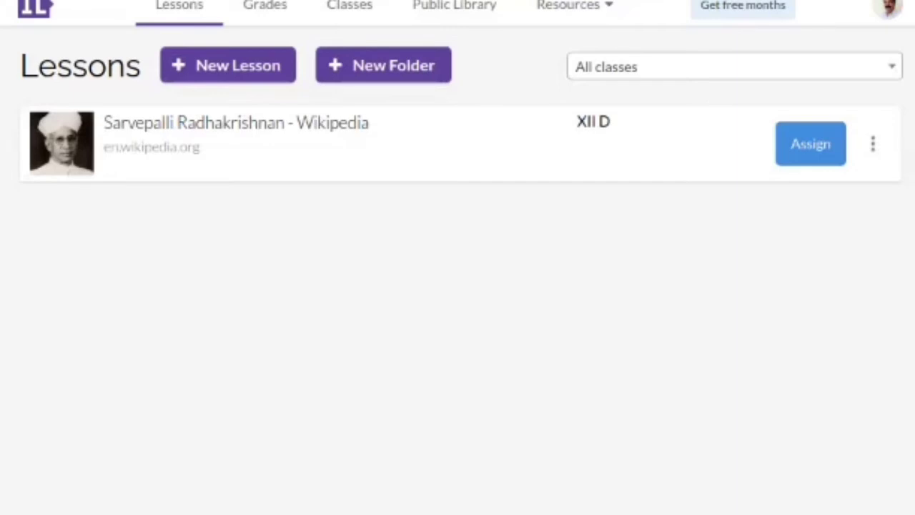
click(811, 144)
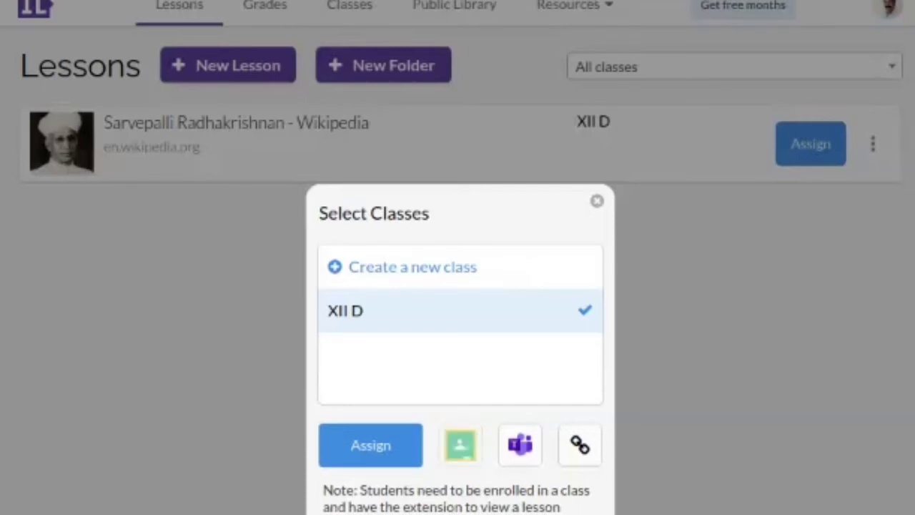
click(460, 444)
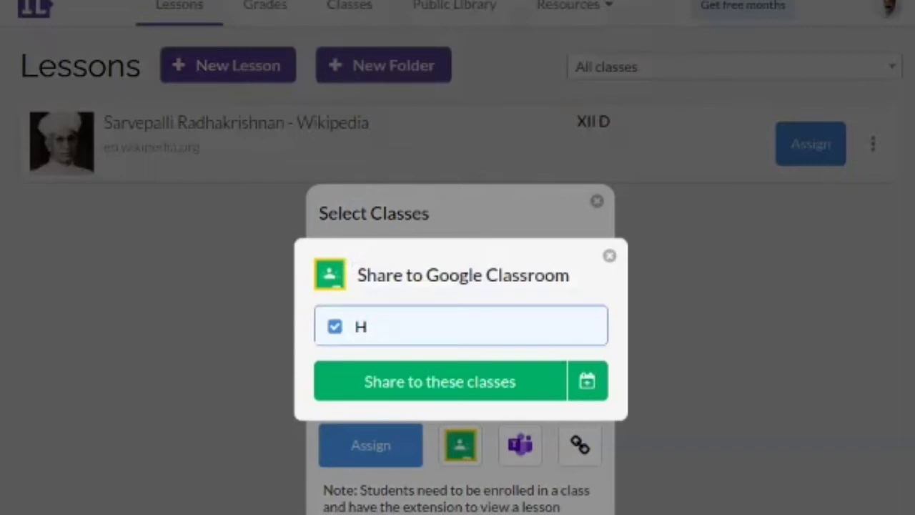
click(441, 381)
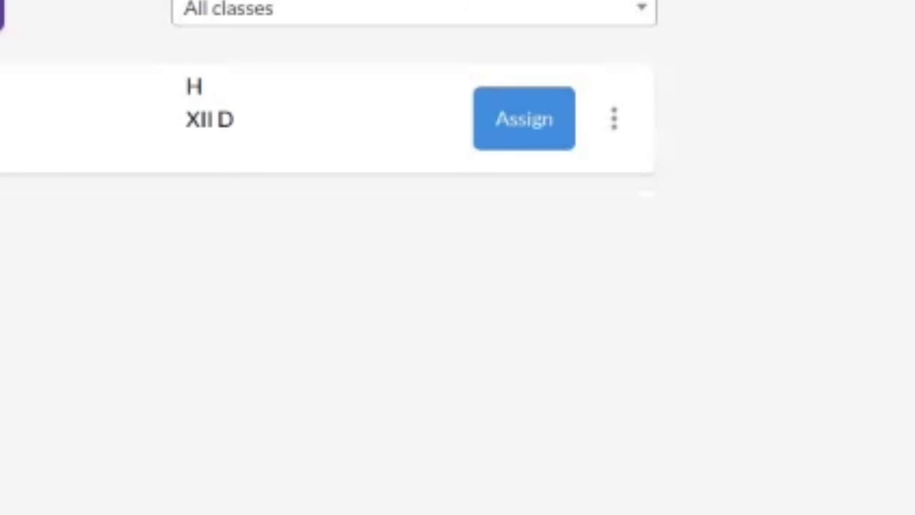
click(613, 118)
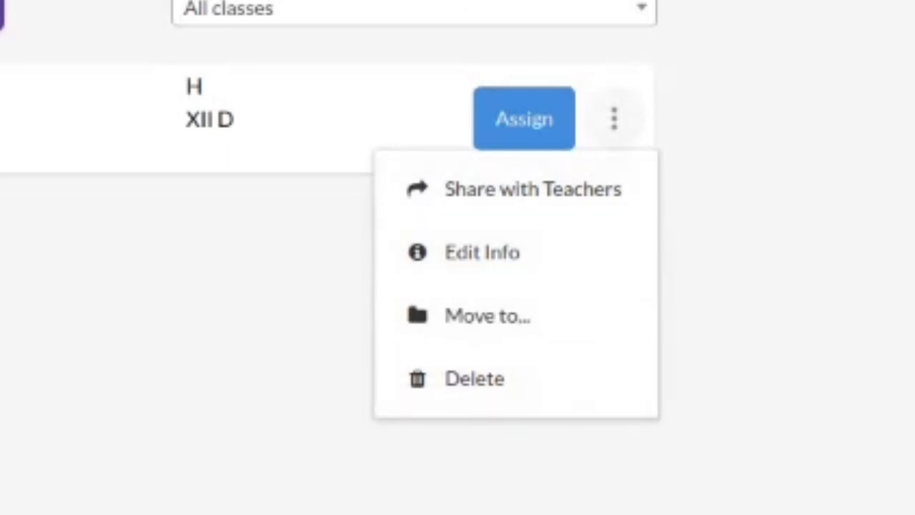
key(Escape)
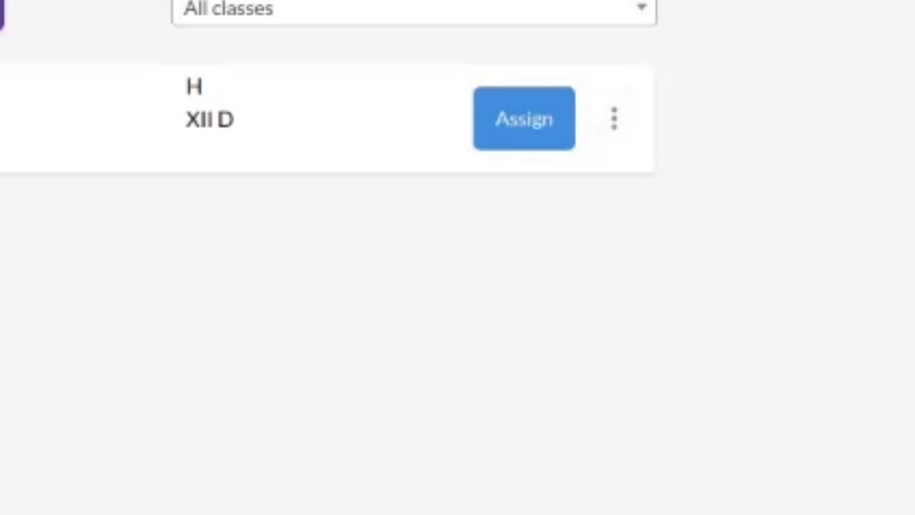
Step: Sign out of the teacher account and sign back in through Google with the student's account
click(731, 46)
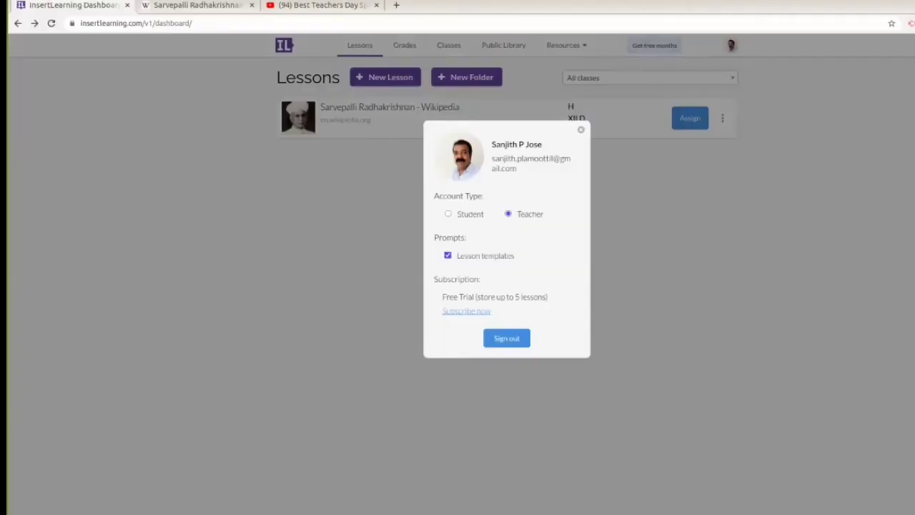
click(506, 338)
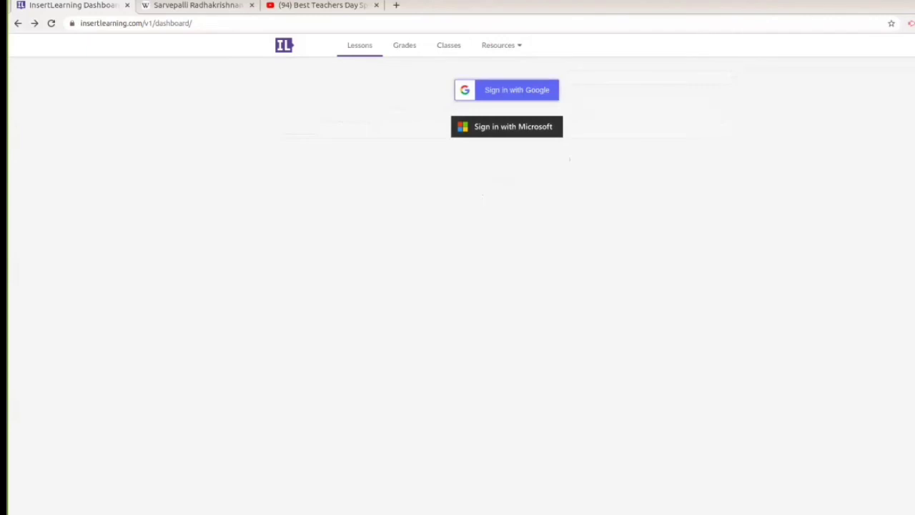
click(509, 90)
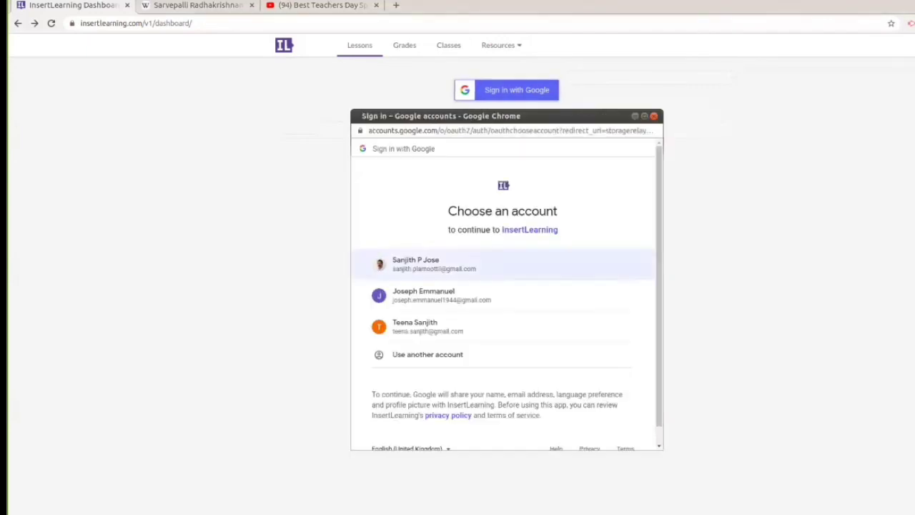
click(414, 326)
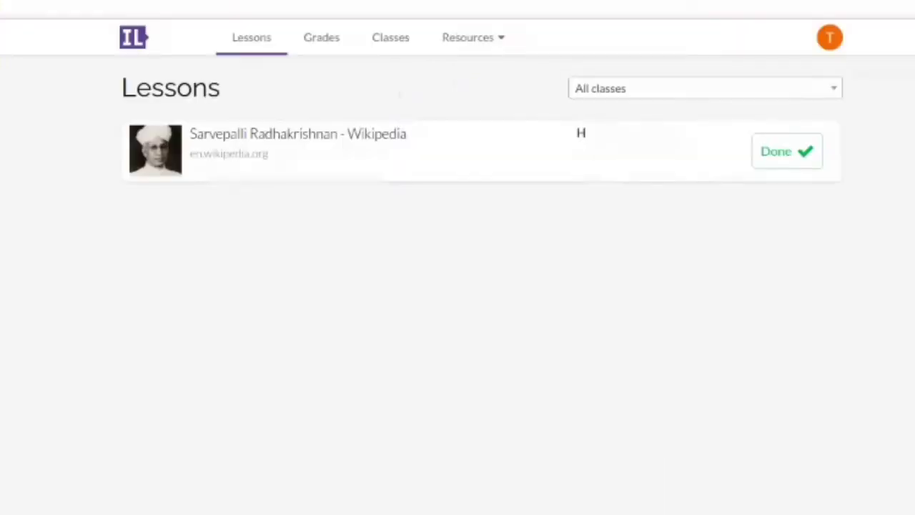
Step: Check the account type in the signed-in student's profile and close the profile
click(829, 37)
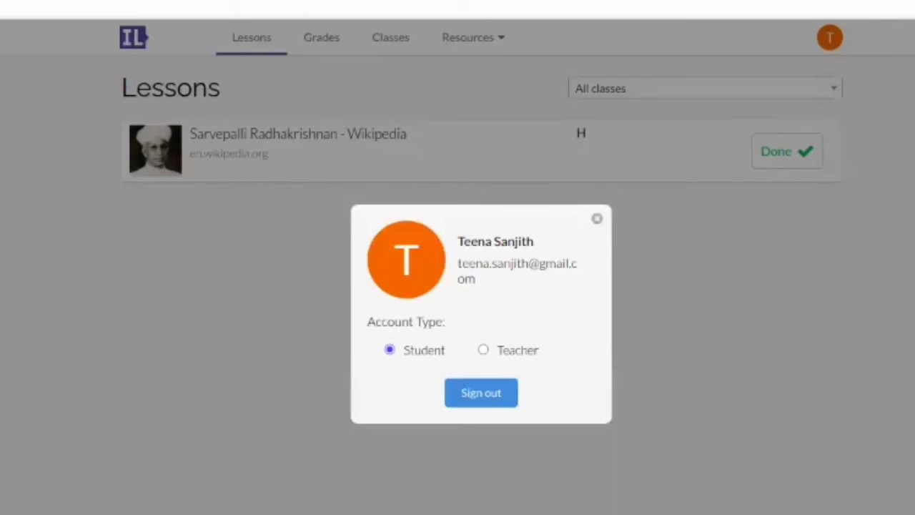
click(596, 219)
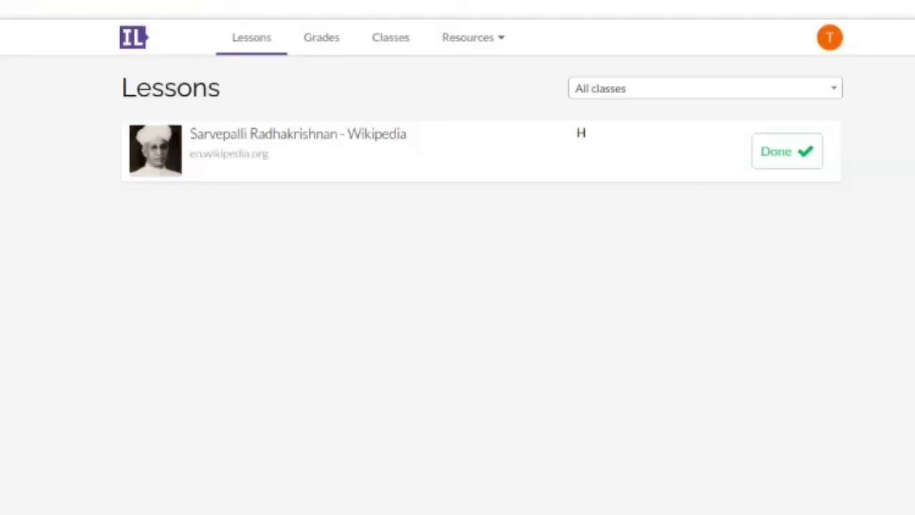
Step: Remove the done mark from the Sarvepalli Radhakrishnan lesson, and check the account type in the student's profile
click(787, 151)
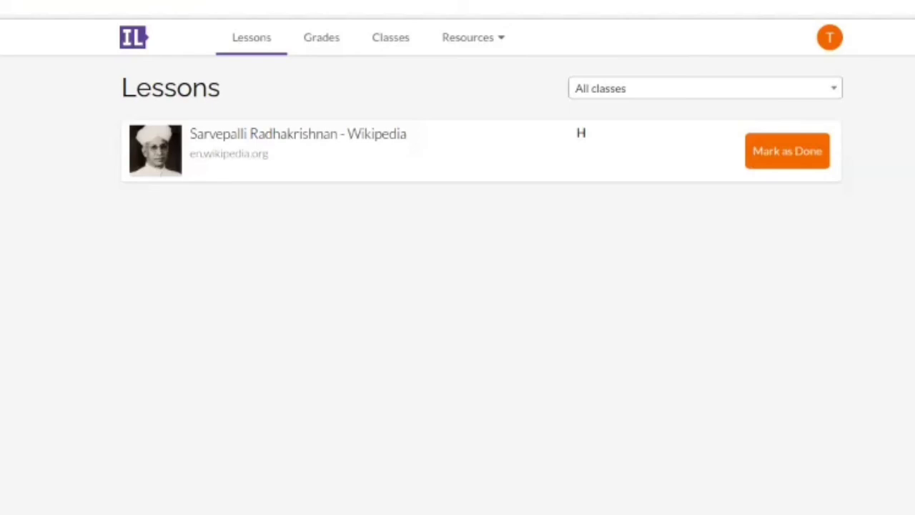
click(830, 37)
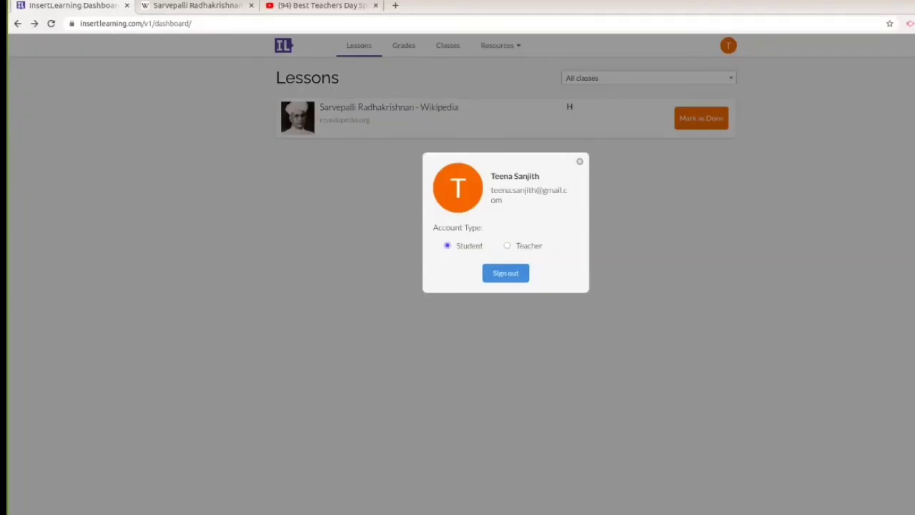
click(579, 162)
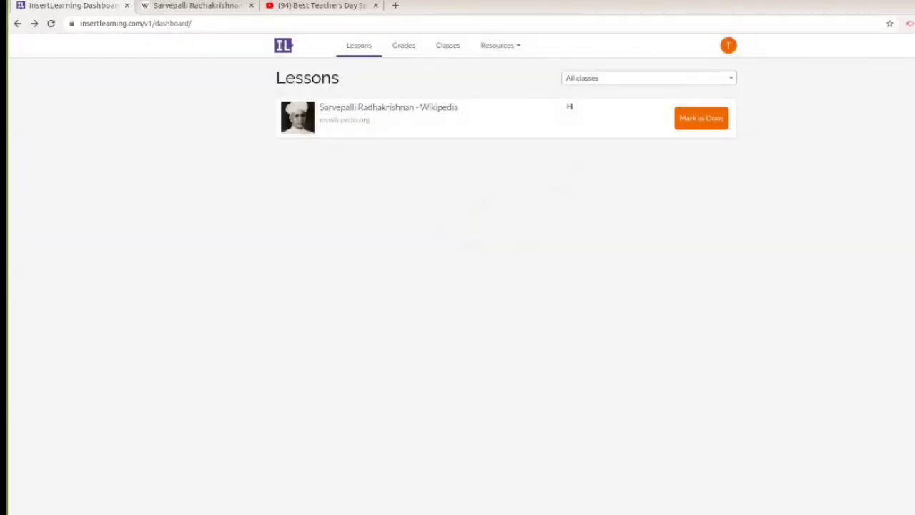
Step: Check the student's class list, and open the Sarvepalli Radhakrishnan lesson assigned to class H at its inserted quiz and discussion
click(448, 46)
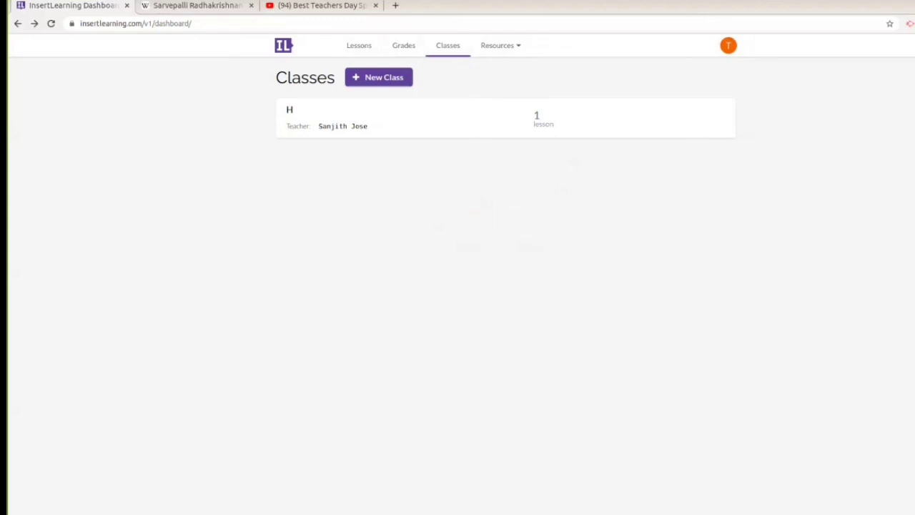
click(359, 46)
click(570, 107)
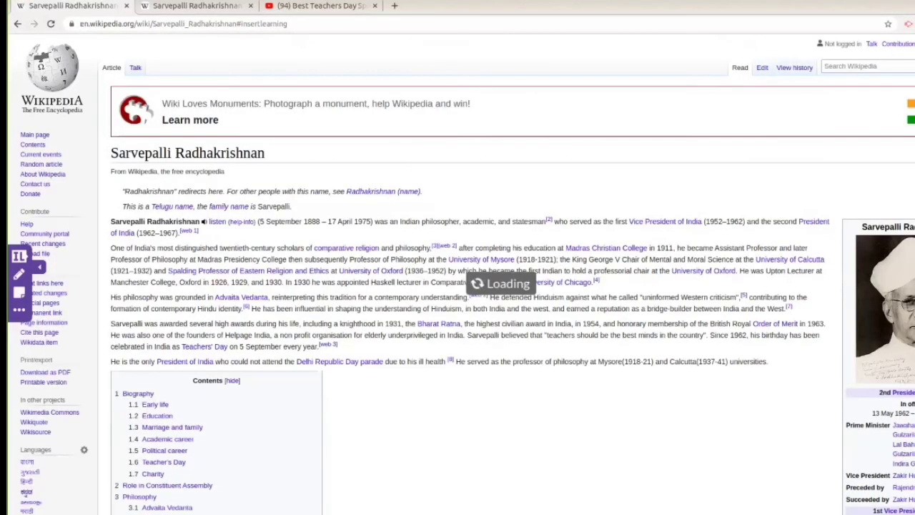
scroll(457, 285, down, 3)
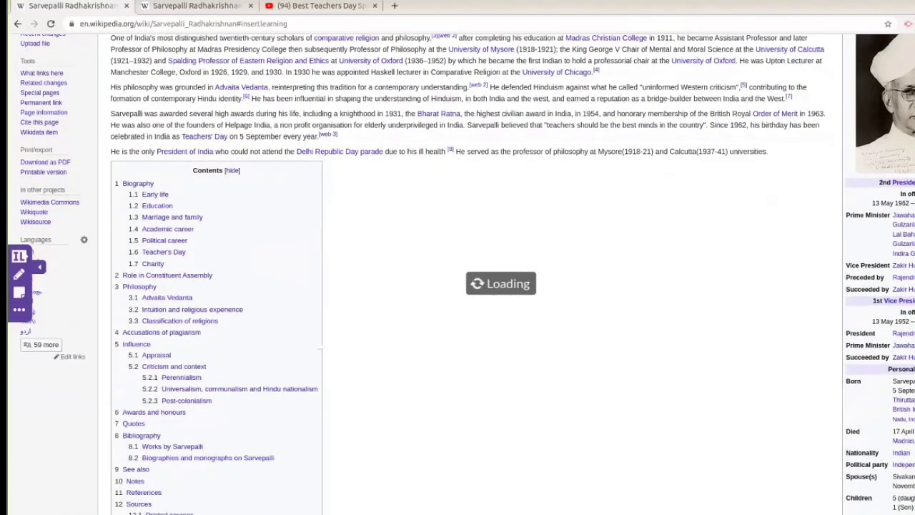
scroll(458, 286, down, 3)
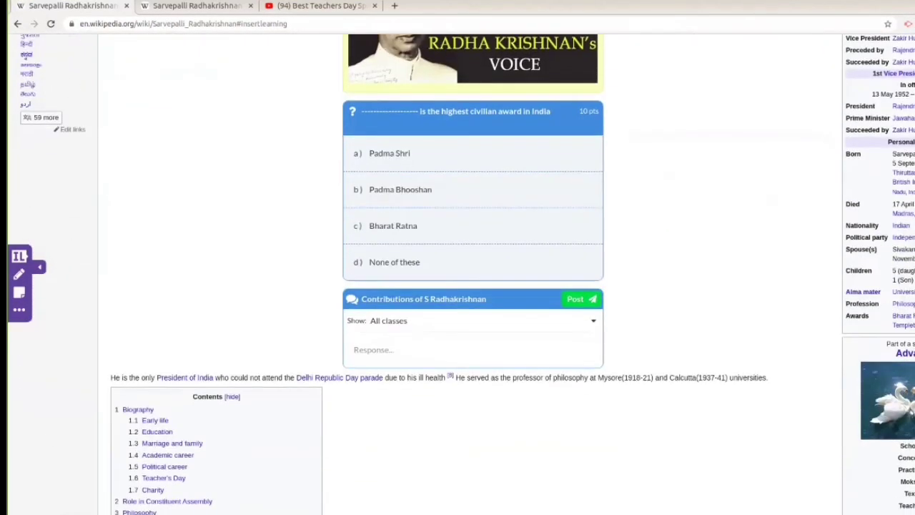